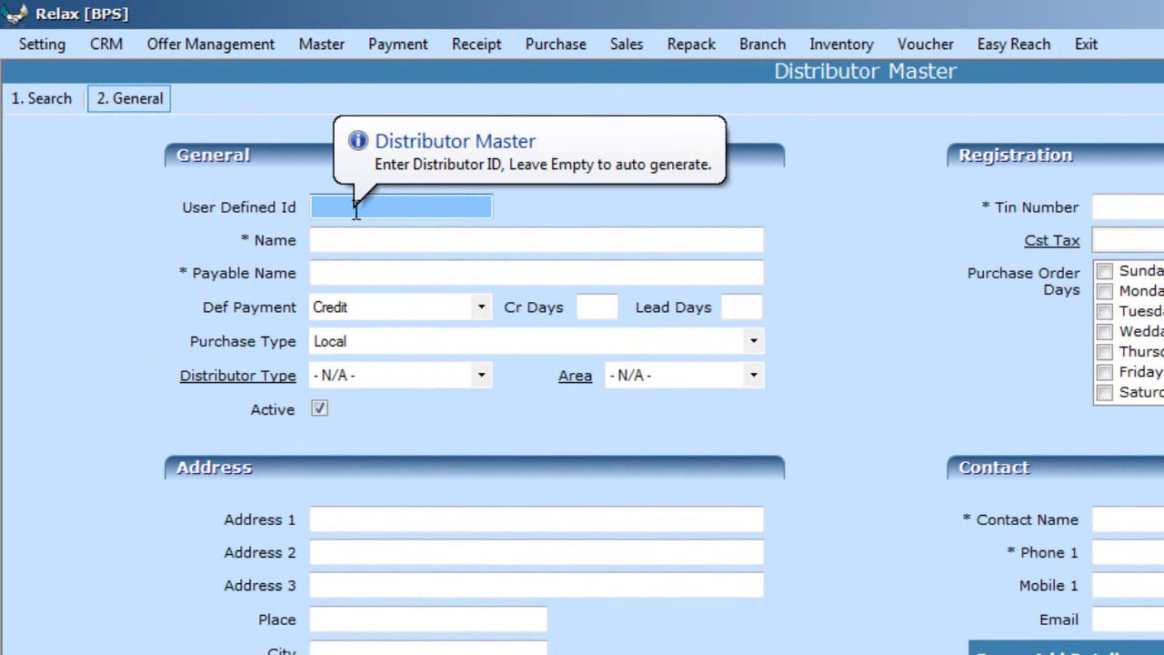
Enter User Defined Id 123 and name RAJ DISTRIBUTORS, letting Payable Name fill automatically
{"action": "type", "text": "123"}
{"action": "key", "text": "Tab"}
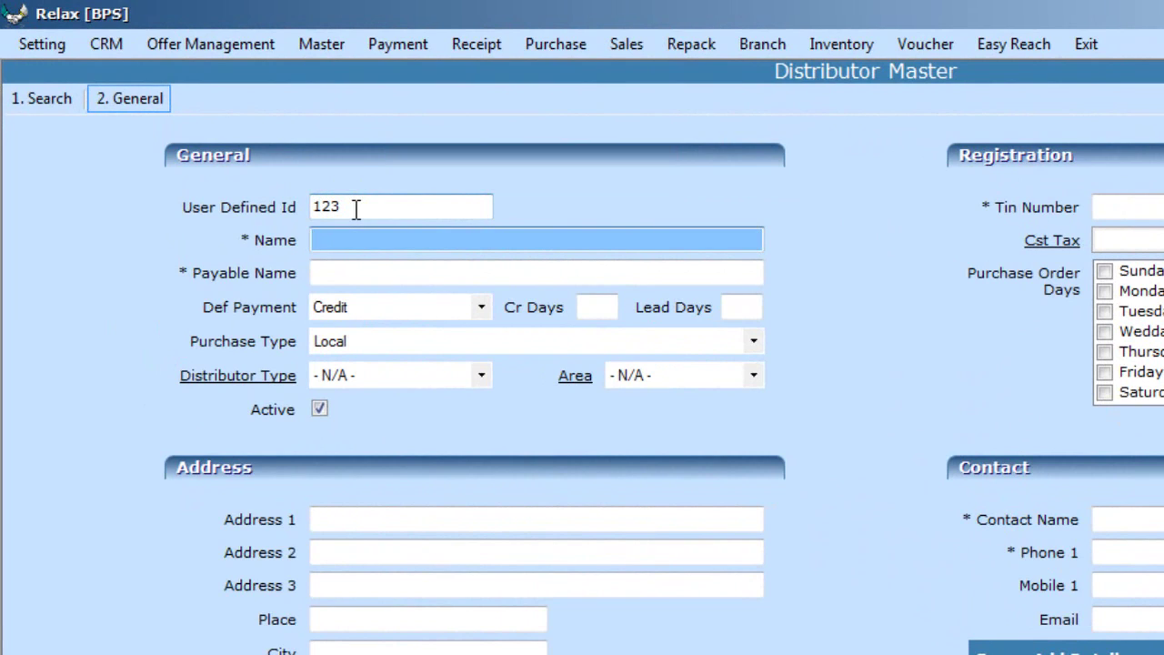
{"action": "type", "text": "RAJ DISTRIBUTORS"}
{"action": "key", "text": "Tab"}
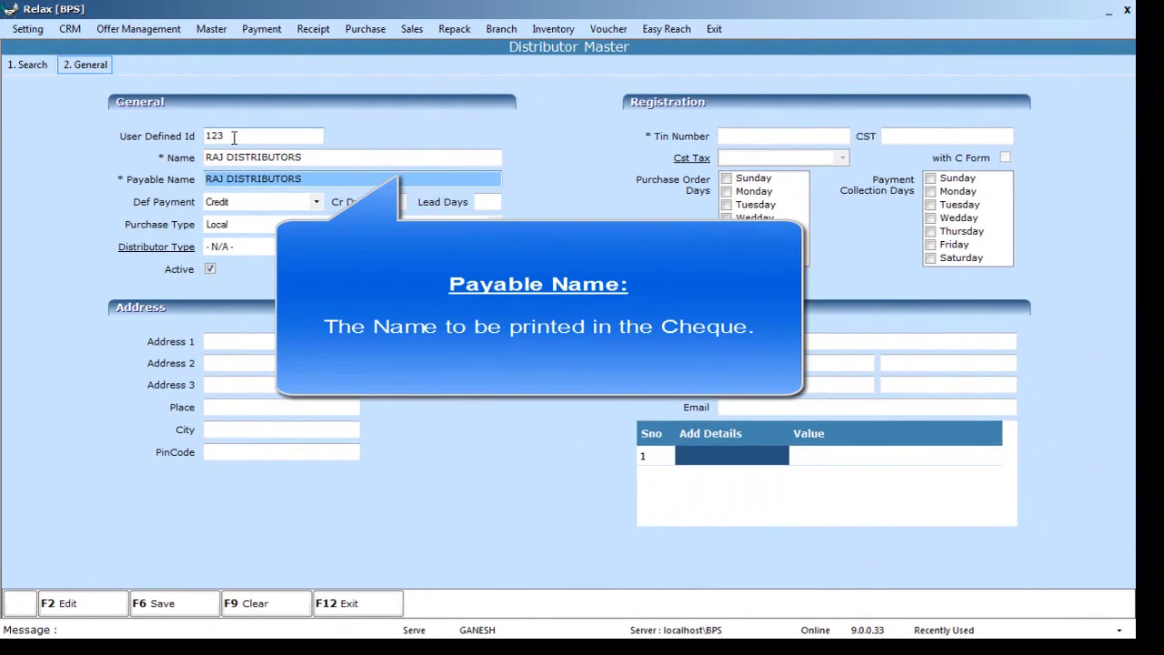
{"action": "key", "text": "Tab"}
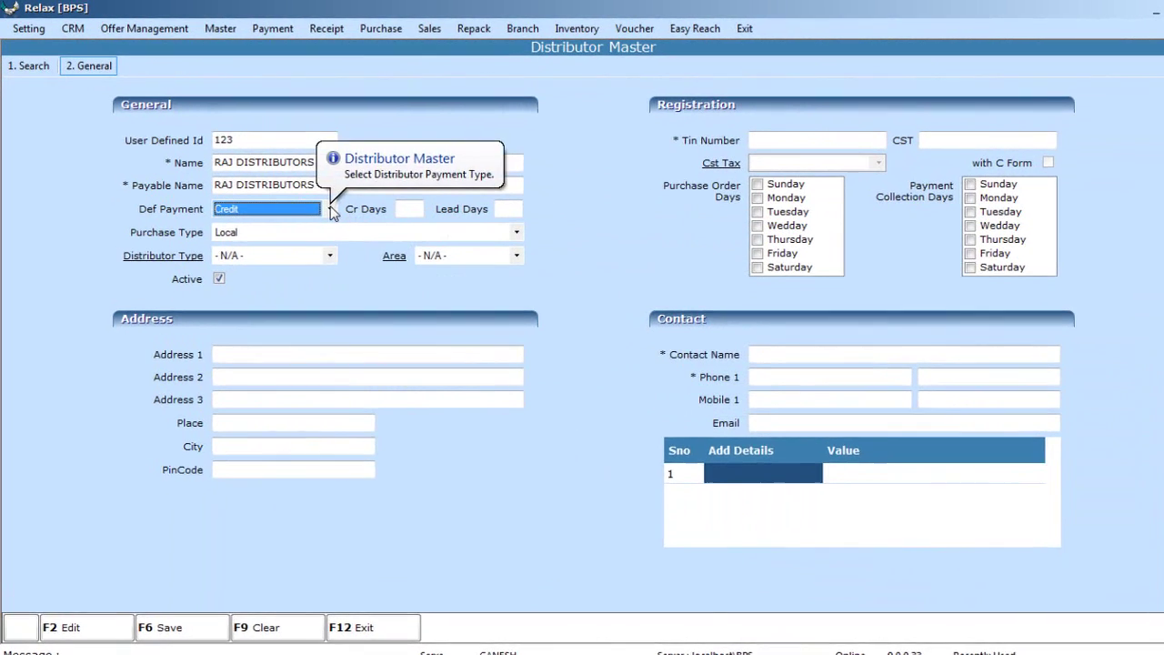
Set the default payment to Credit with 15 credit days
{"action": "left_click", "coordinate": [317, 202]}
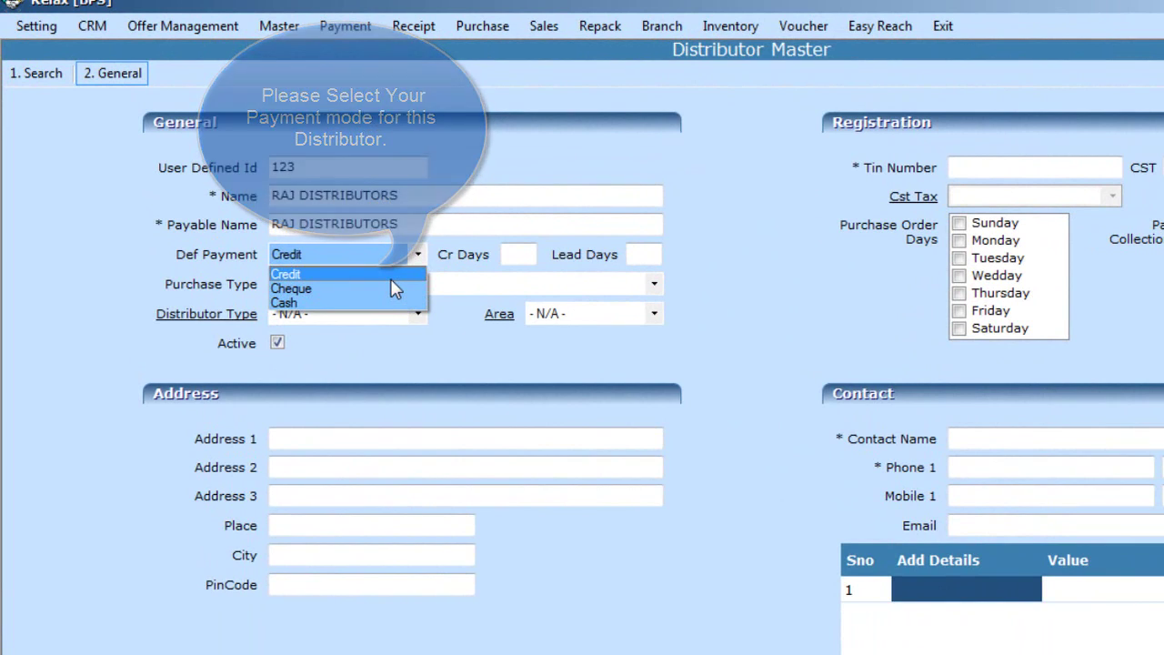
{"action": "left_click", "coordinate": [391, 279]}
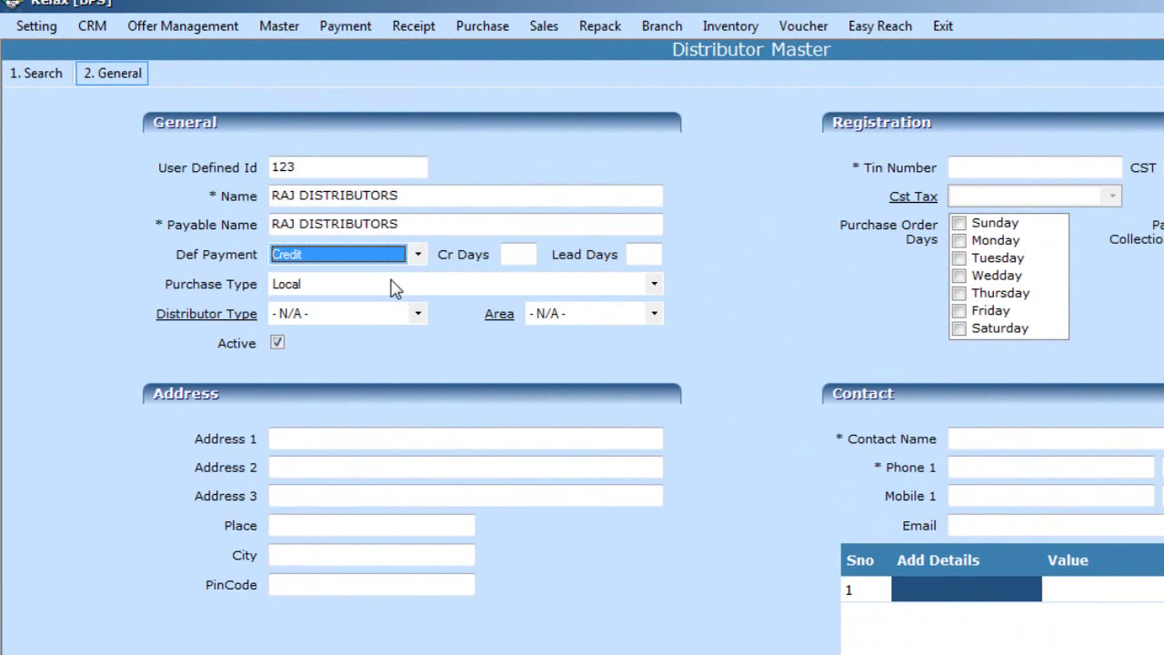
{"action": "left_click", "coordinate": [516, 256]}
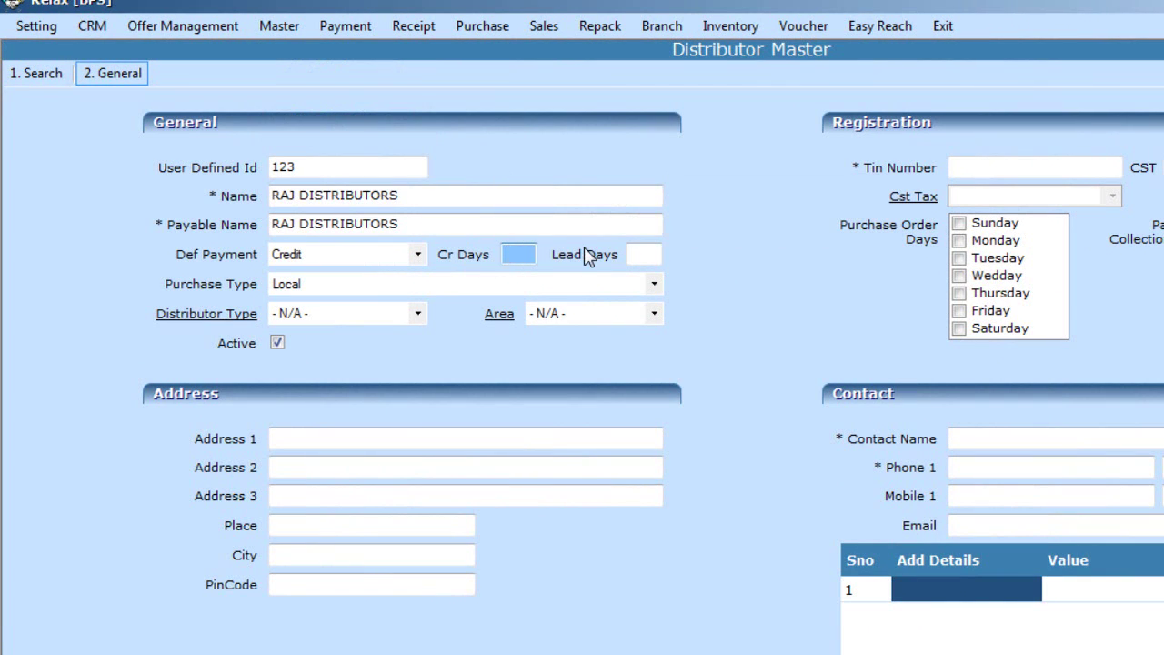
{"action": "type", "text": "15"}
{"action": "left_click", "coordinate": [654, 255]}
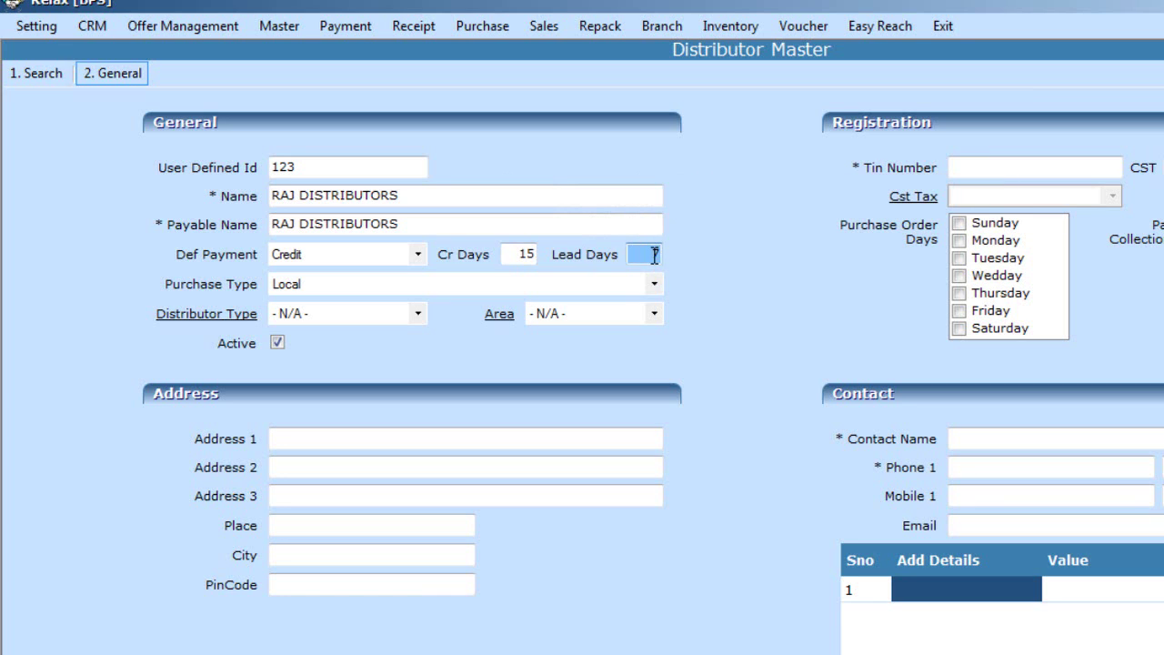
Keep Purchase Type as Local and leave Distributor Type at - N/A -
{"action": "left_click", "coordinate": [602, 290]}
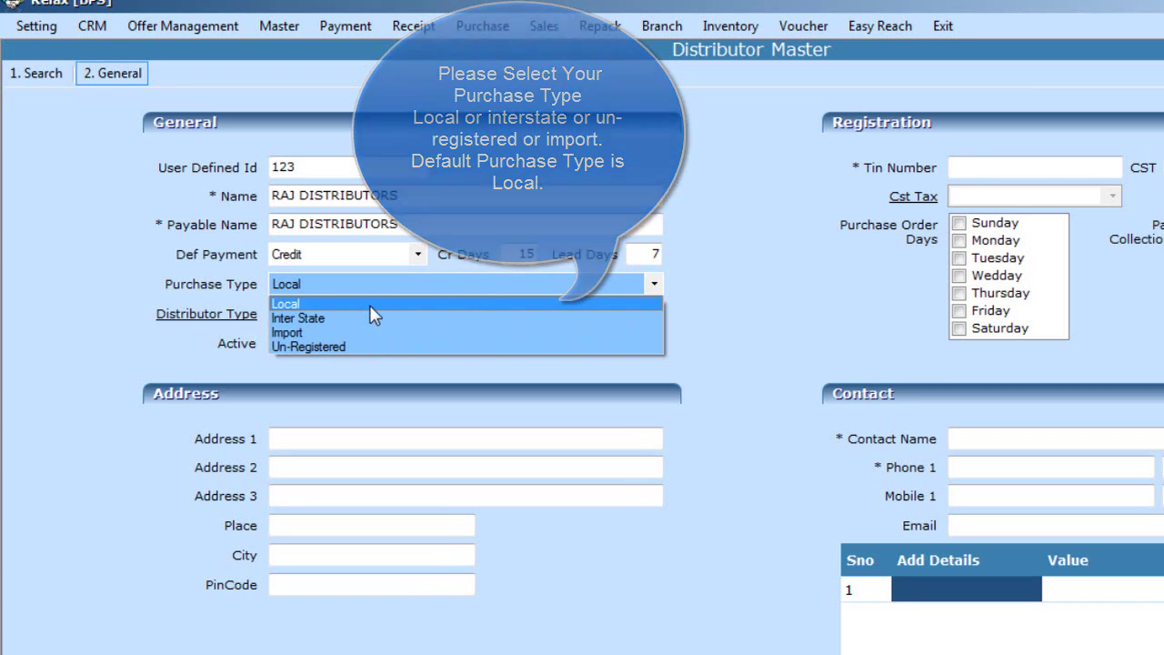
{"action": "left_click", "coordinate": [370, 305]}
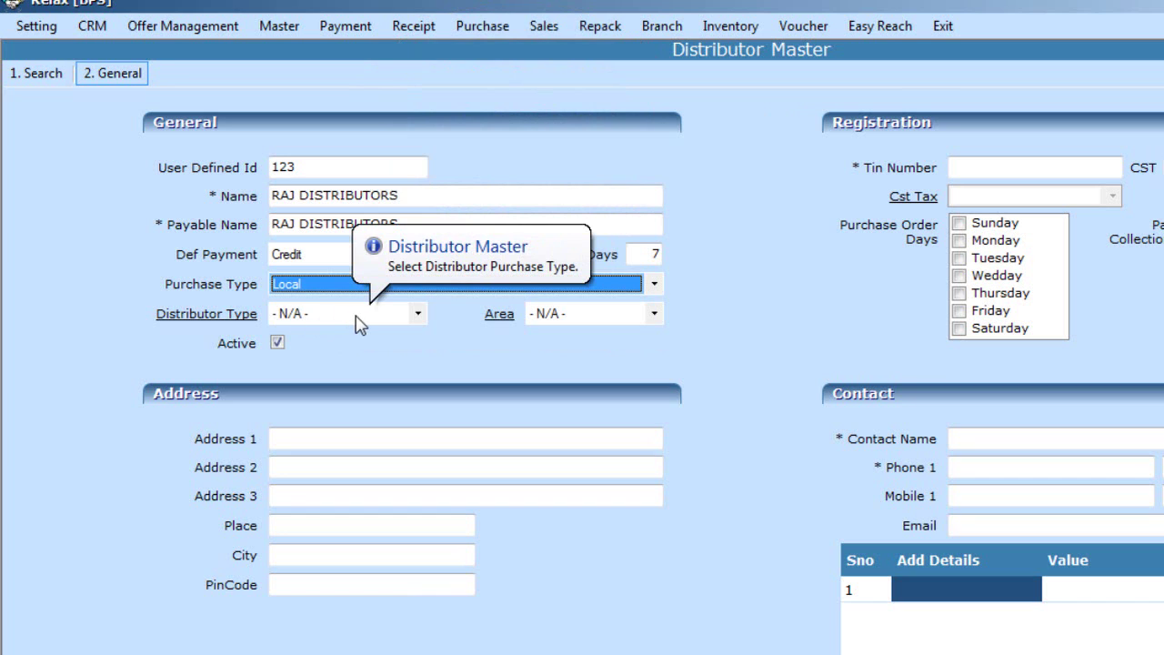
{"action": "left_click", "coordinate": [356, 315]}
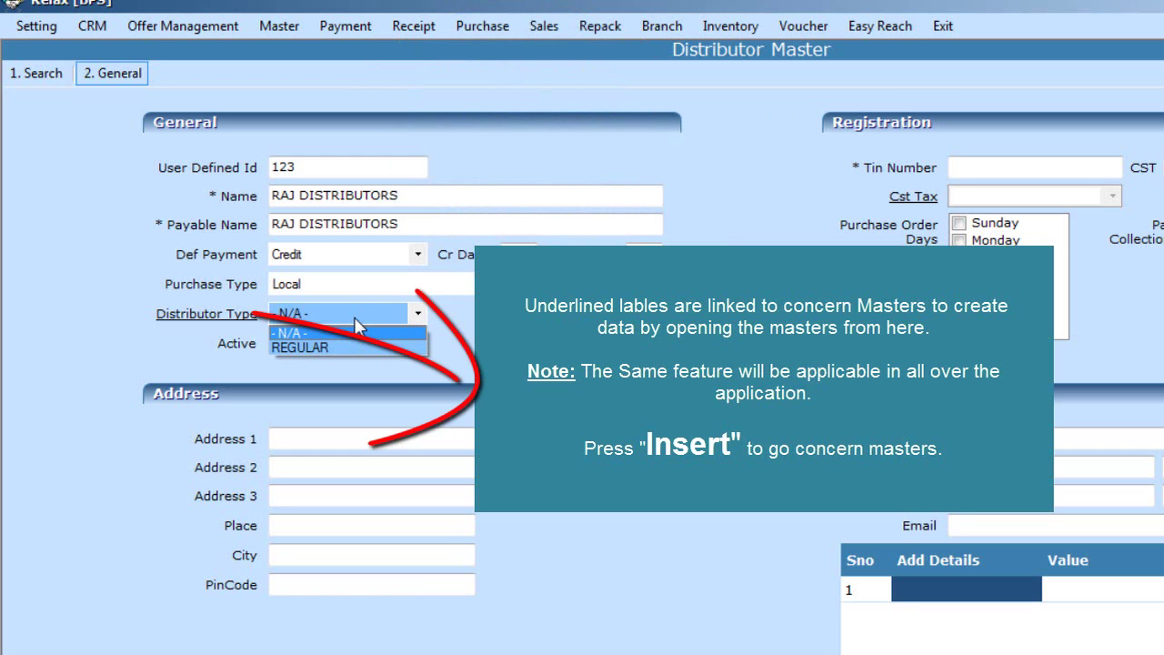
{"action": "left_click", "coordinate": [354, 318]}
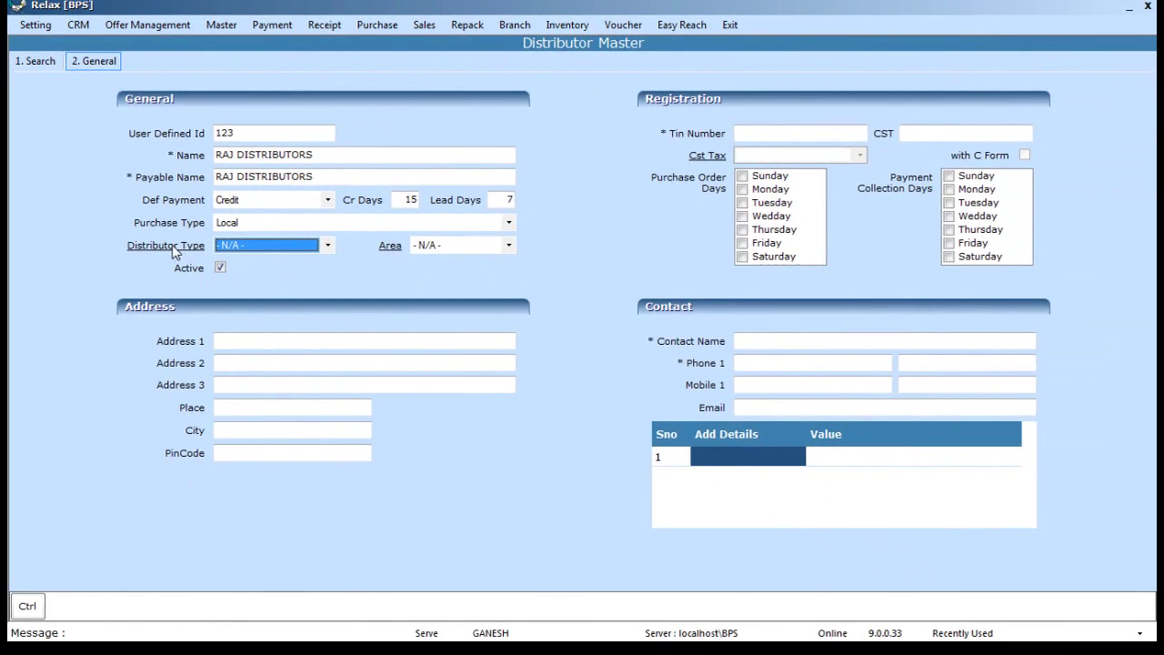
Create distributor type 15, SEASONING DISTRIBUTORS, in the Distributor Type master and save it
{"action": "left_click", "coordinate": [208, 314]}
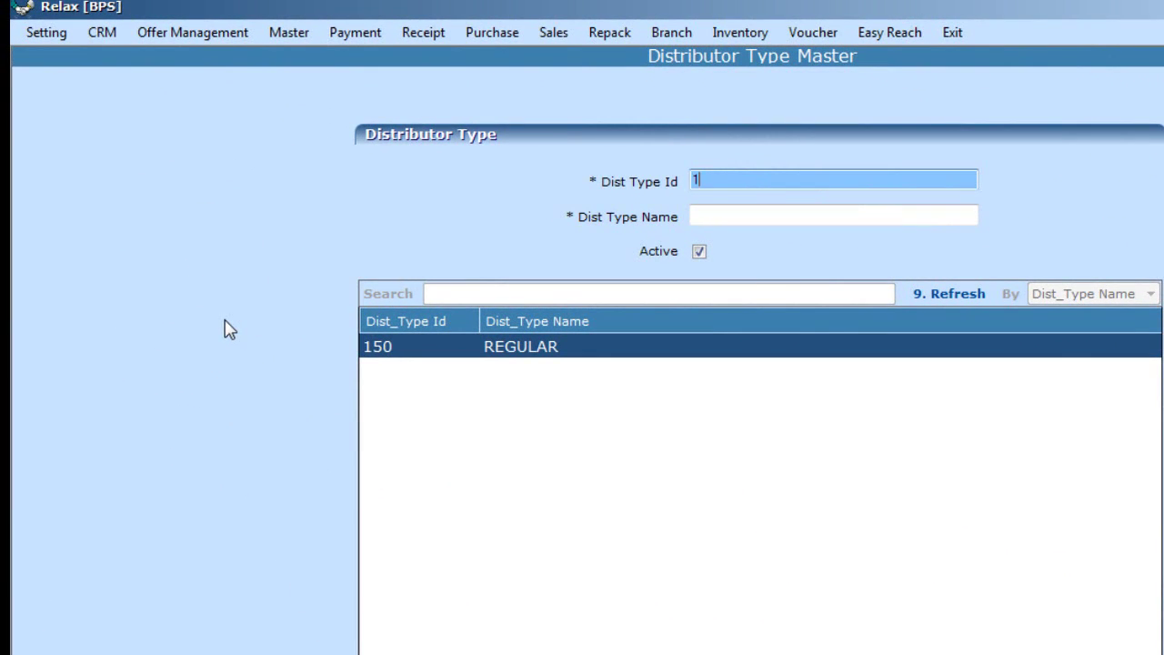
{"action": "type", "text": "15"}
{"action": "key", "text": "Tab"}
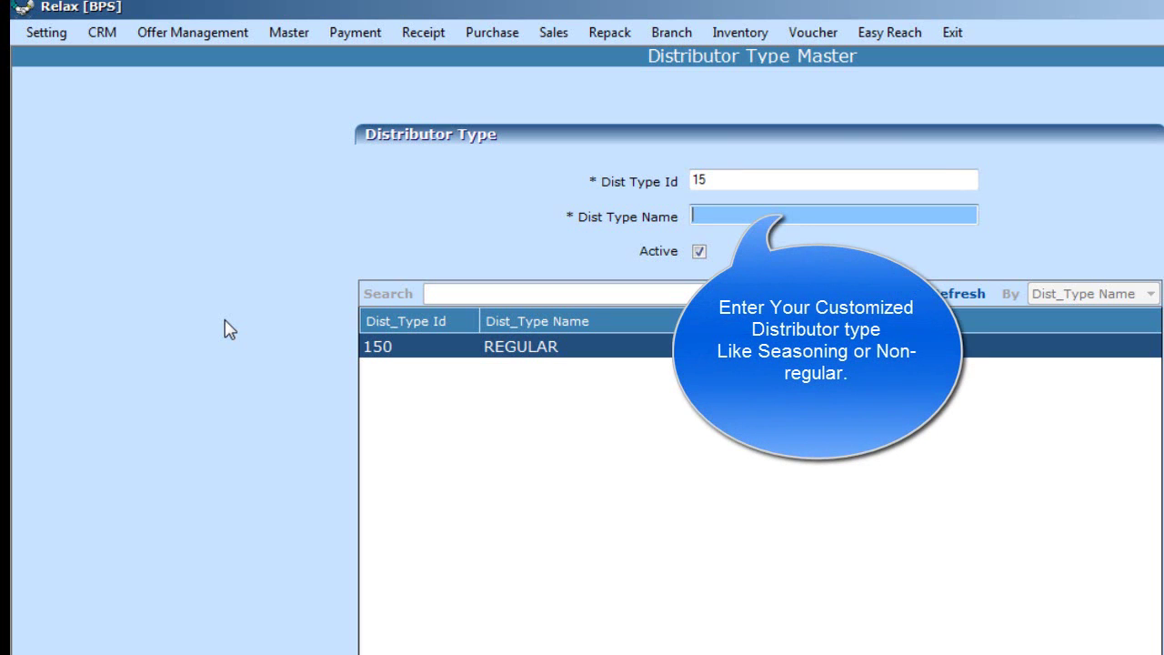
{"action": "type", "text": "SEAS"}
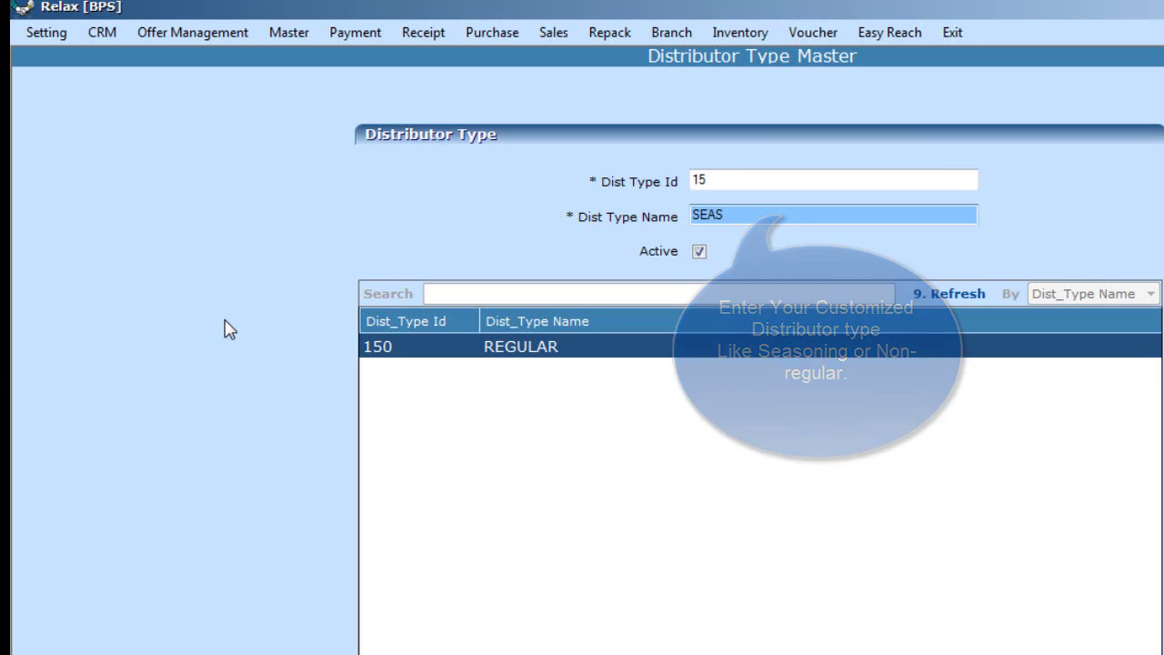
{"action": "type", "text": "ONING"}
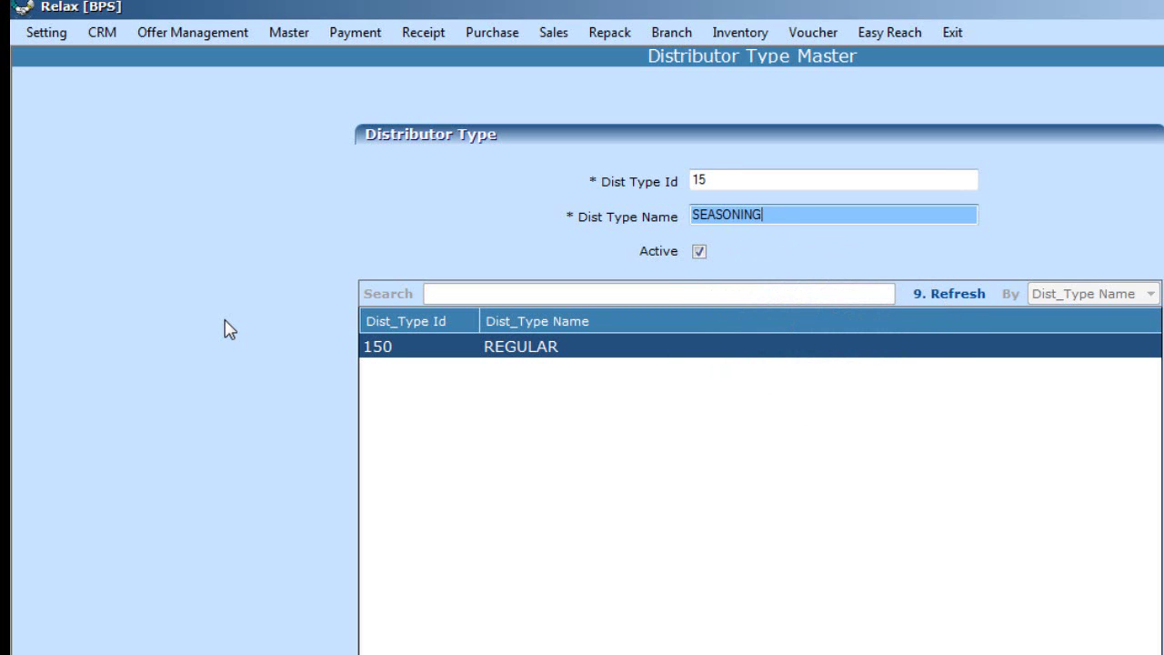
{"action": "type", "text": " DI"}
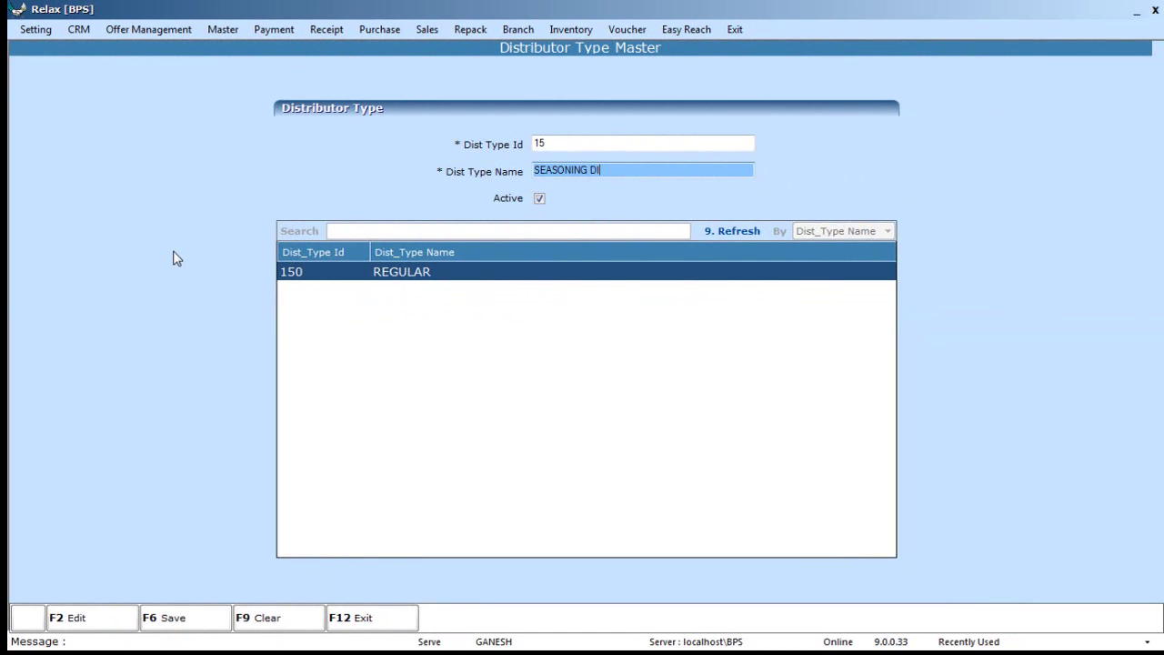
{"action": "type", "text": "STRIBUTORS"}
{"action": "left_click", "coordinate": [167, 623]}
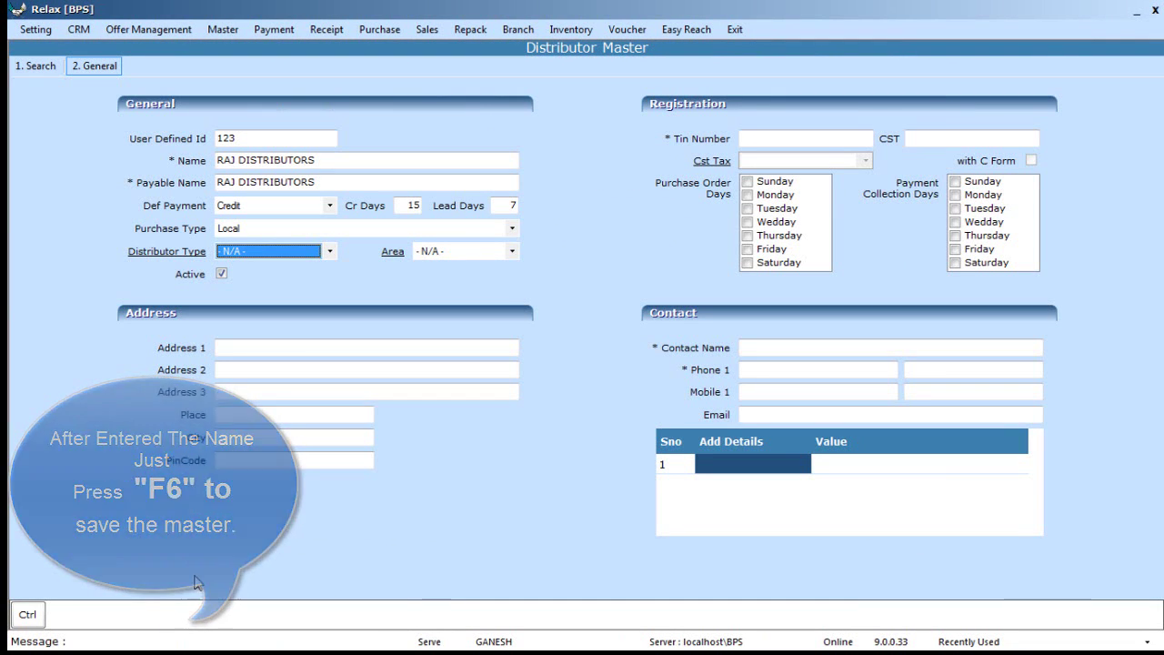
Select SEASONING DISTRIBUTOR as the distributor type, leaving Area at - N/A -
{"action": "left_click", "coordinate": [329, 257]}
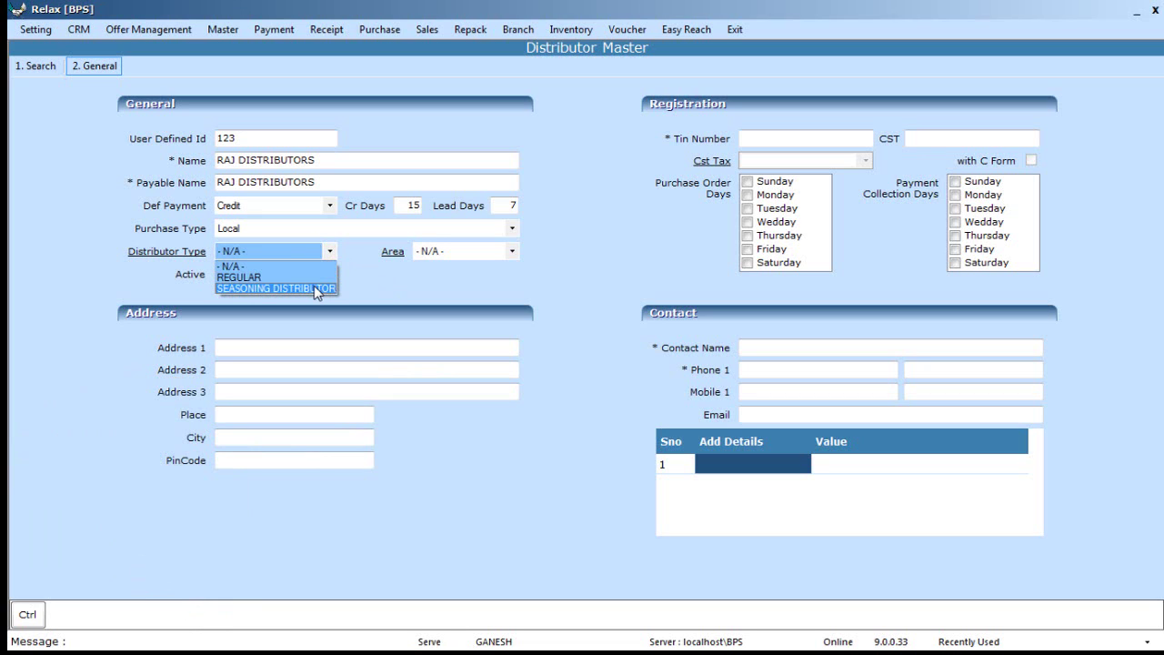
{"action": "left_click", "coordinate": [316, 289]}
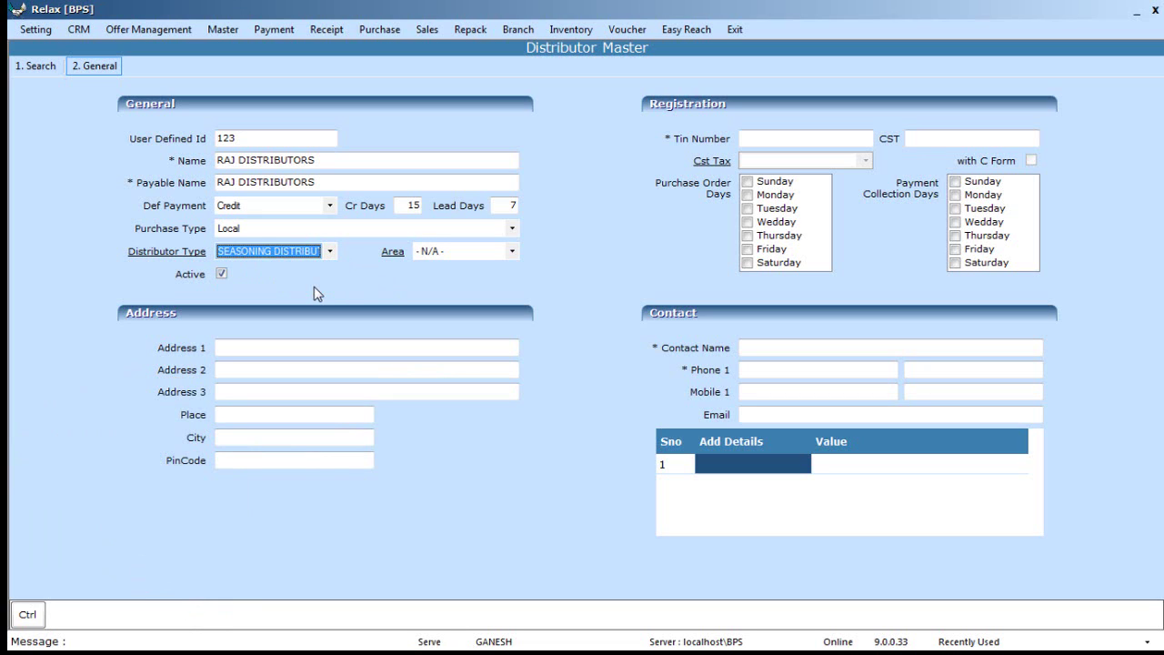
{"action": "key", "text": "Tab"}
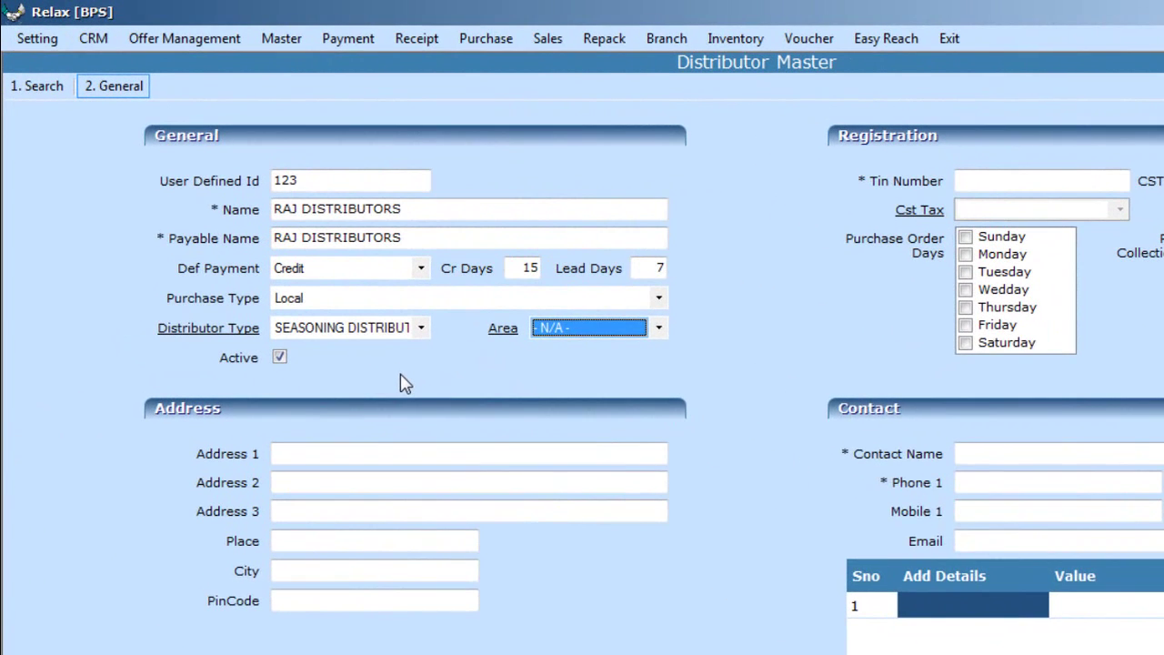
{"action": "key", "text": "Down"}
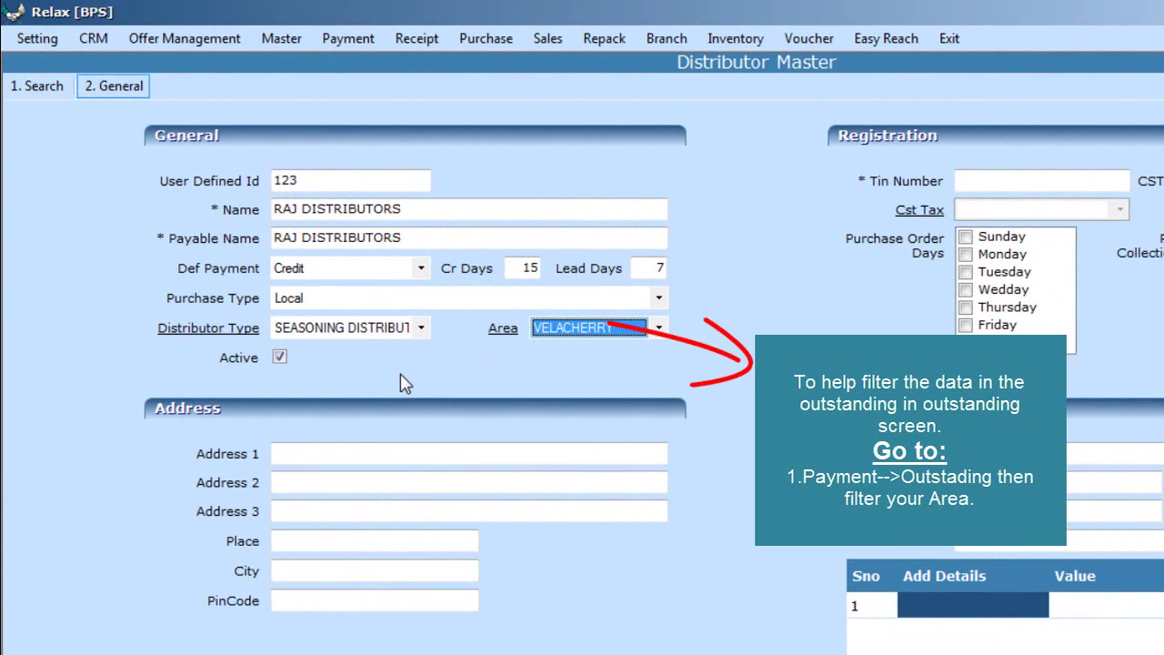
{"action": "key", "text": "Up"}
{"action": "key", "text": "Tab"}
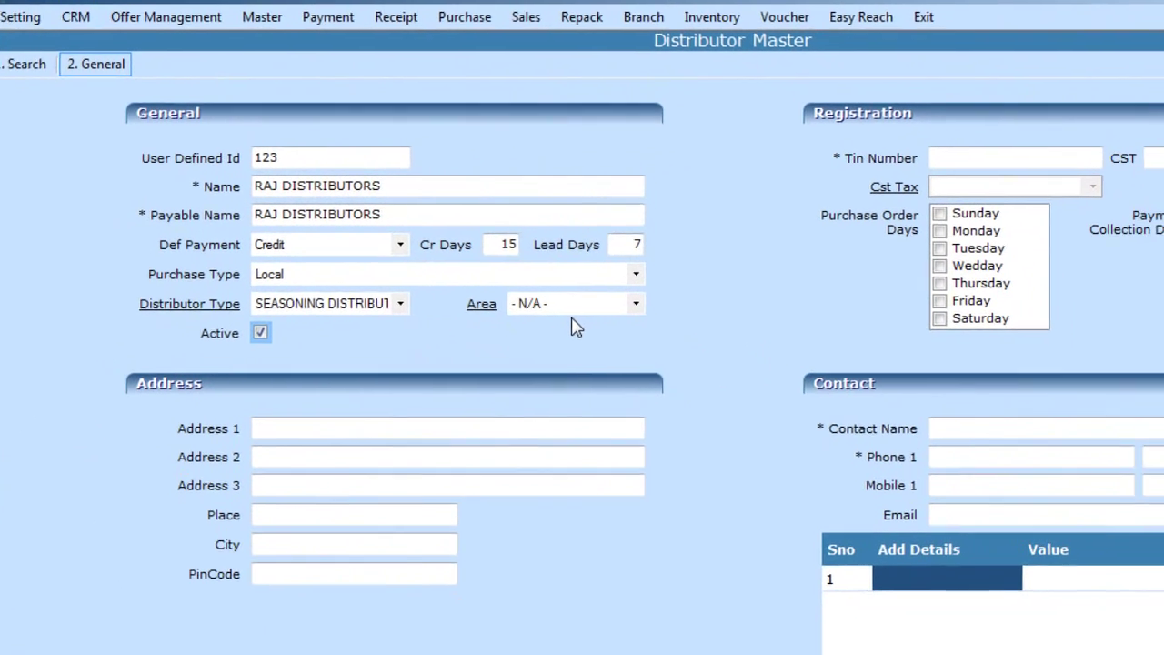
{"action": "key", "text": "Tab"}
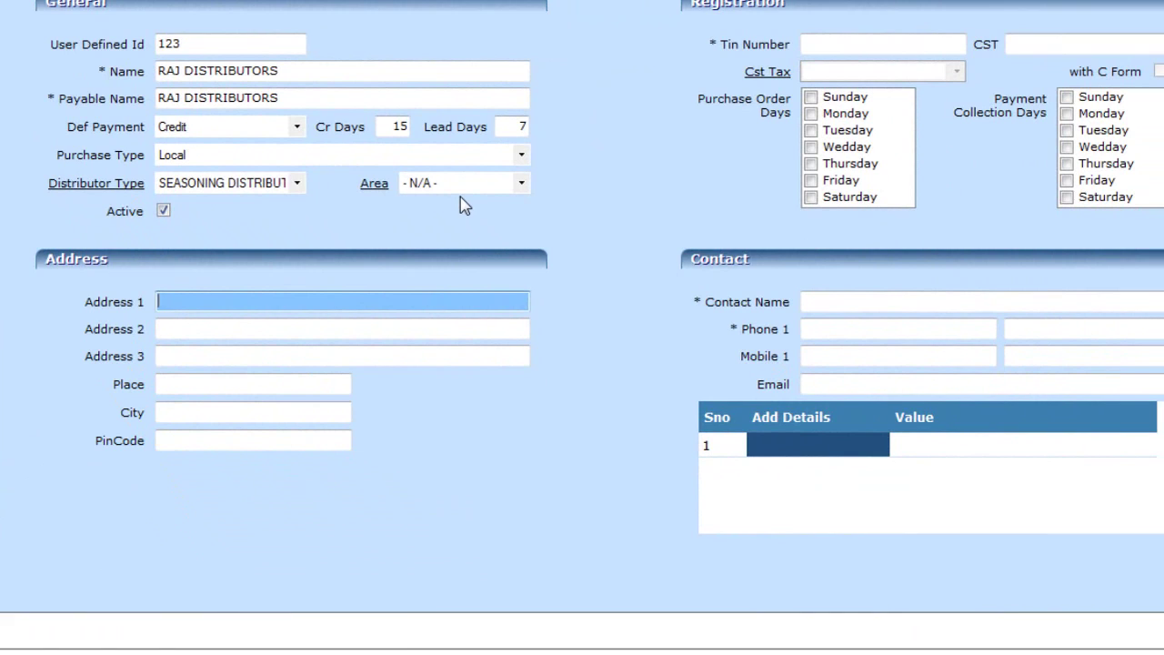
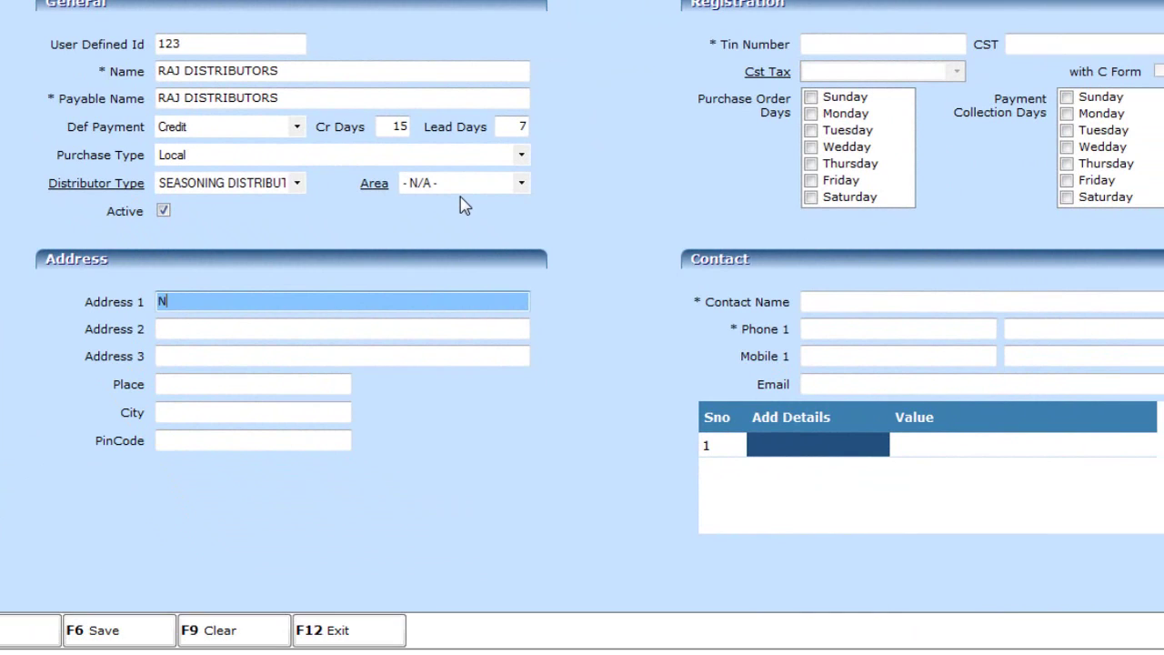
{"action": "key", "text": "Tab"}
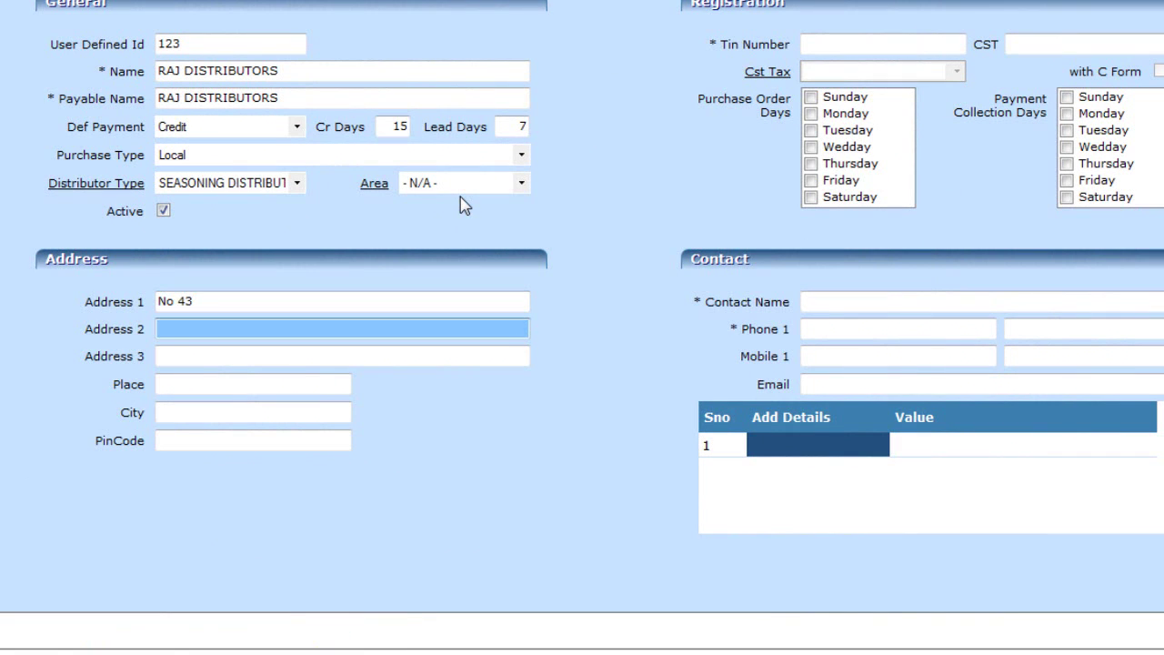
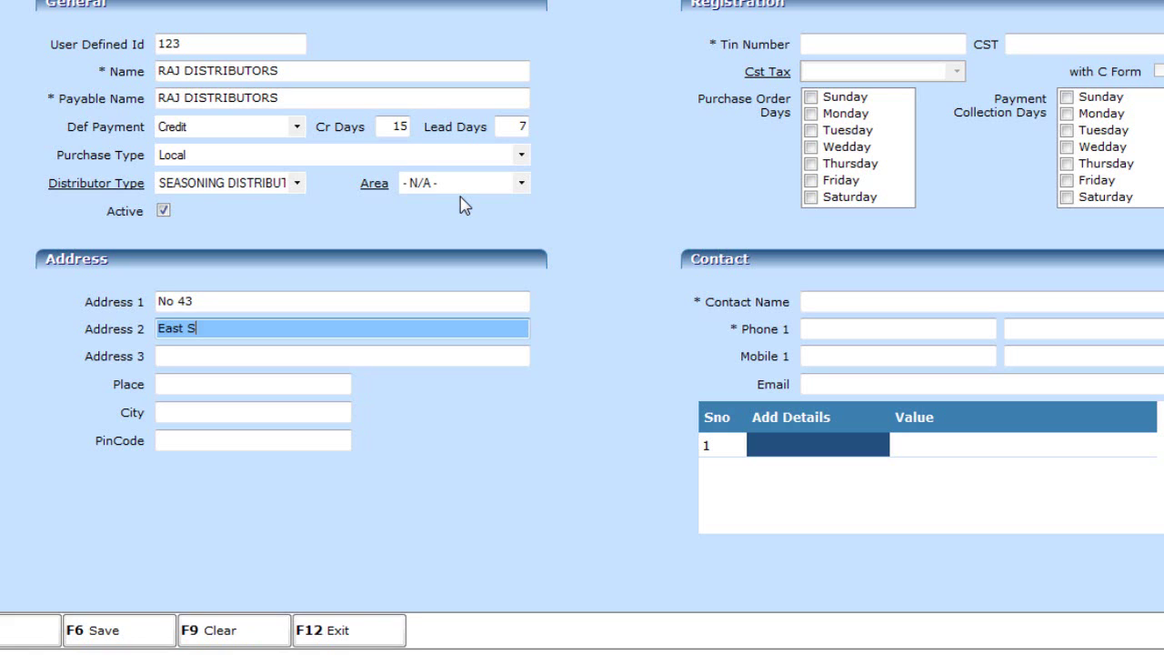
{"action": "key", "text": "Tab"}
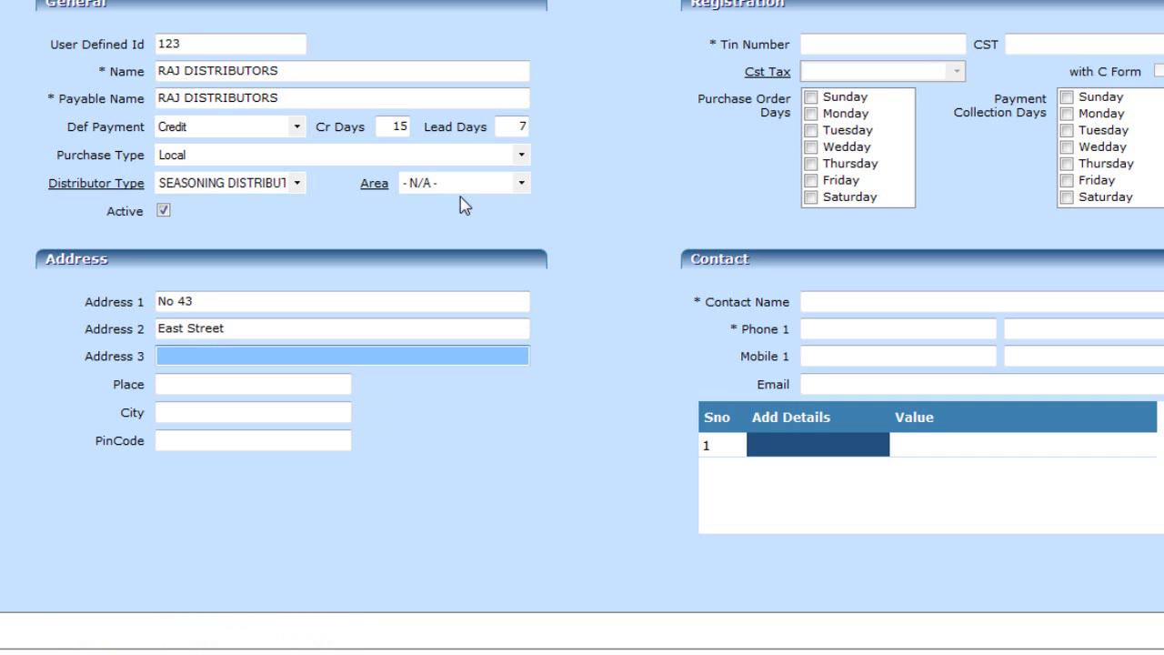
{"action": "type", "text": "Chenn"}
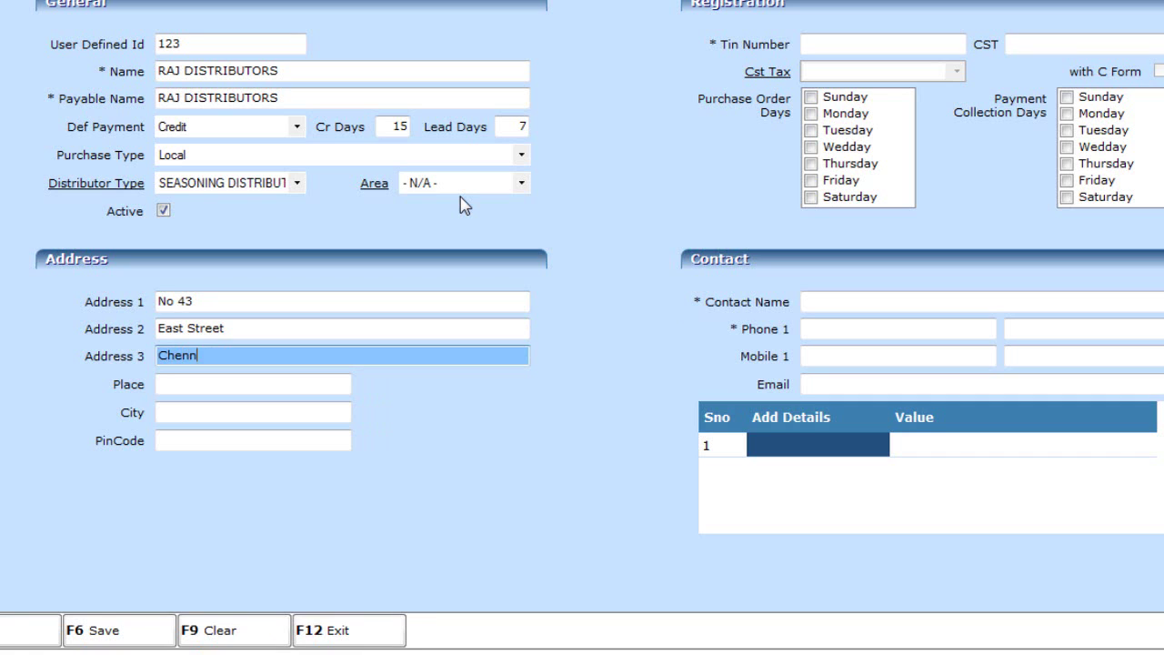
{"action": "type", "text": "ai chetpet"}
Fill Place Egmore, City Chennai and PinCode 600089
{"action": "key", "text": "Tab"}
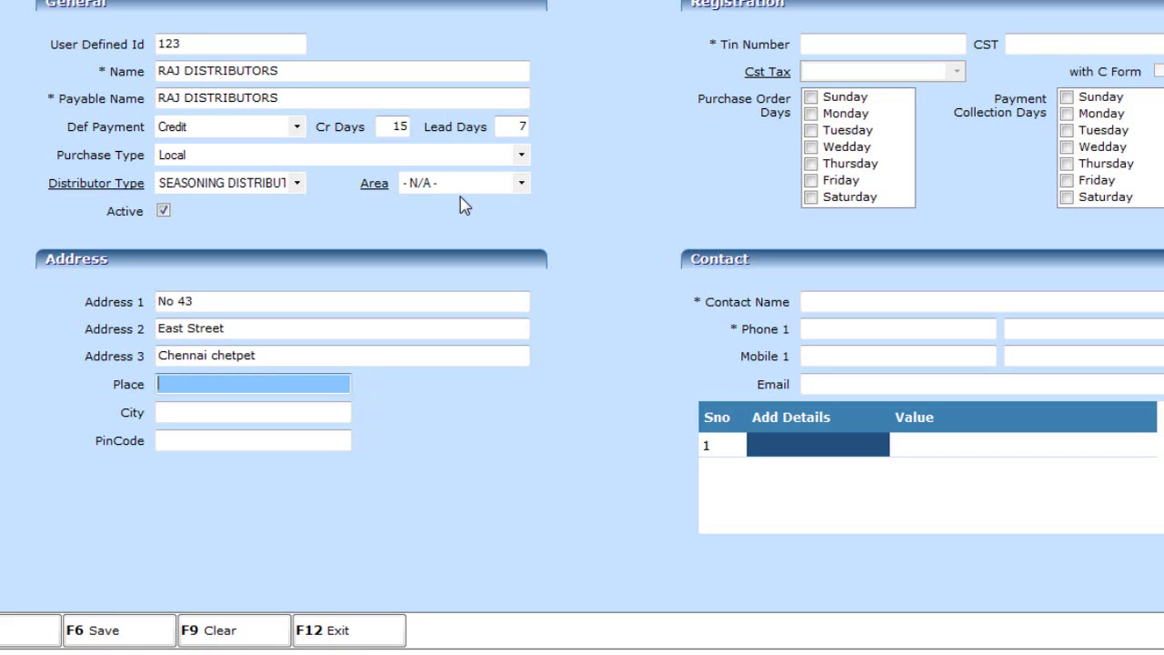
{"action": "type", "text": "Egmore"}
{"action": "key", "text": "Tab"}
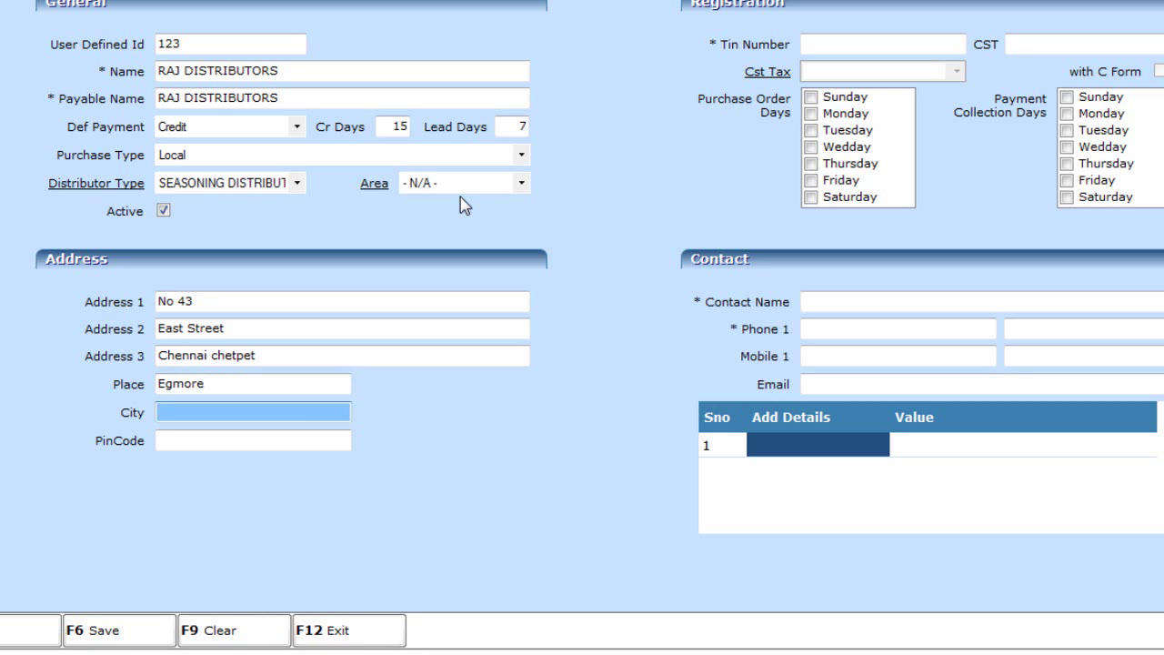
{"action": "type", "text": "Che"}
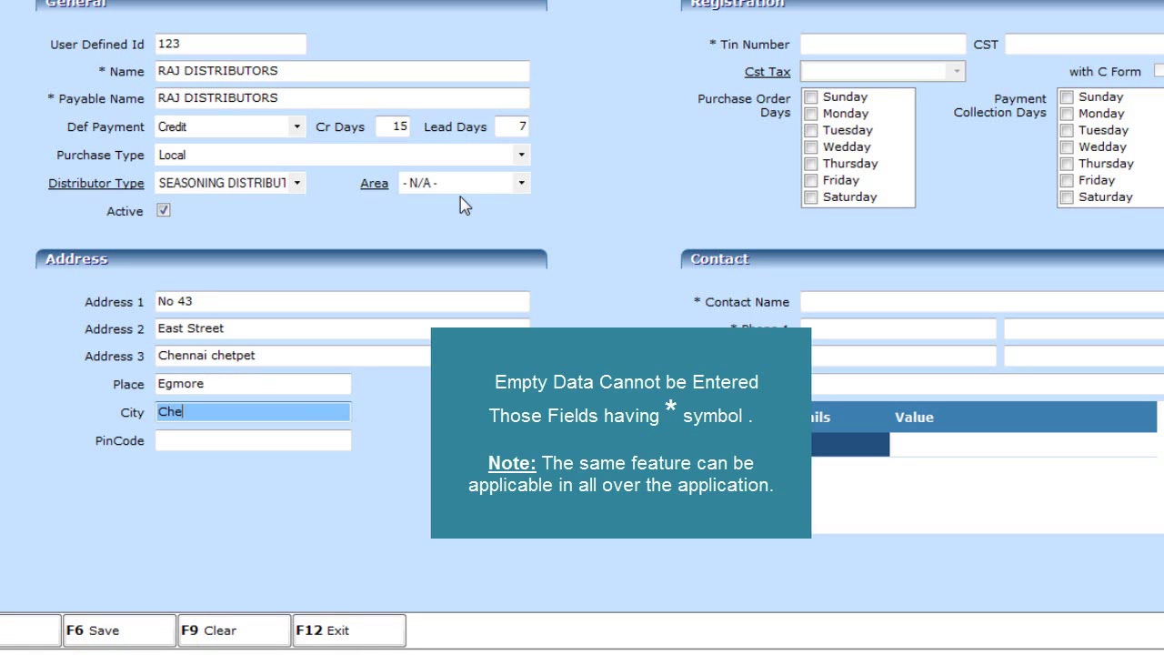
{"action": "type", "text": "nnai"}
{"action": "left_click", "coordinate": [264, 440]}
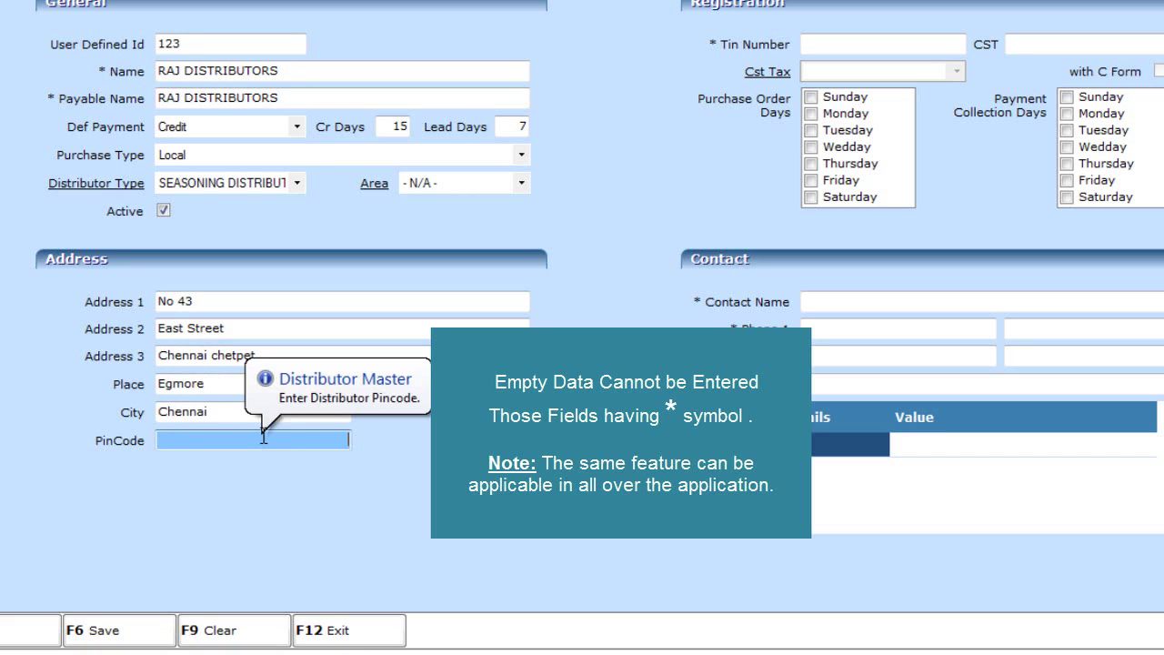
{"action": "type", "text": "600089"}
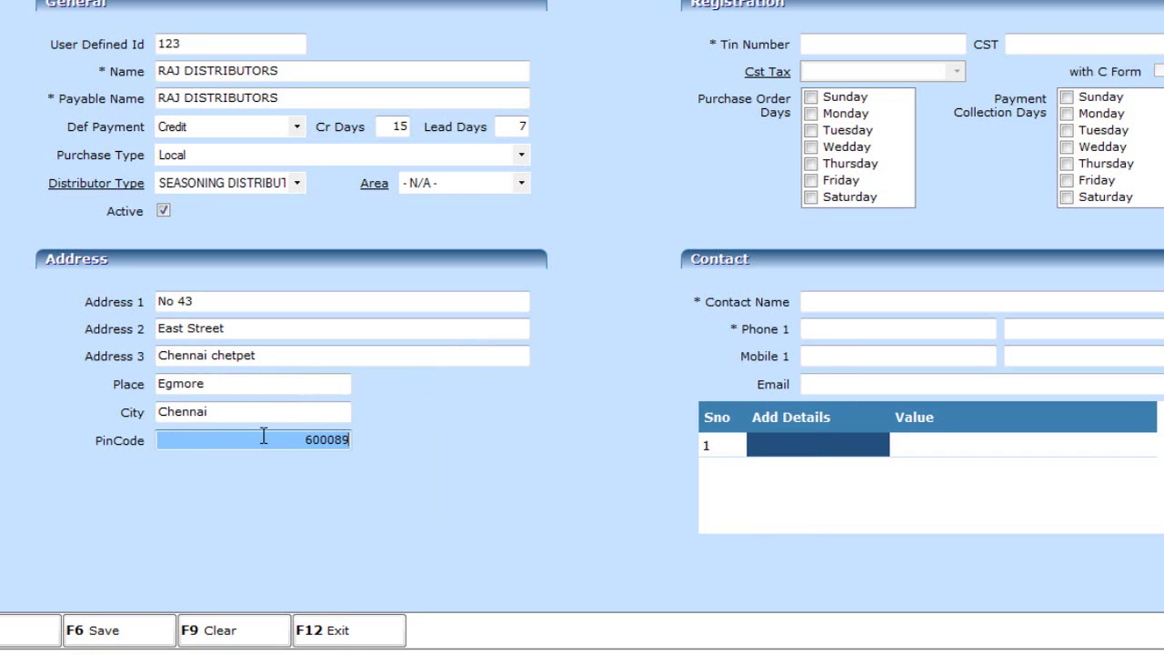
{"action": "key", "text": "Tab"}
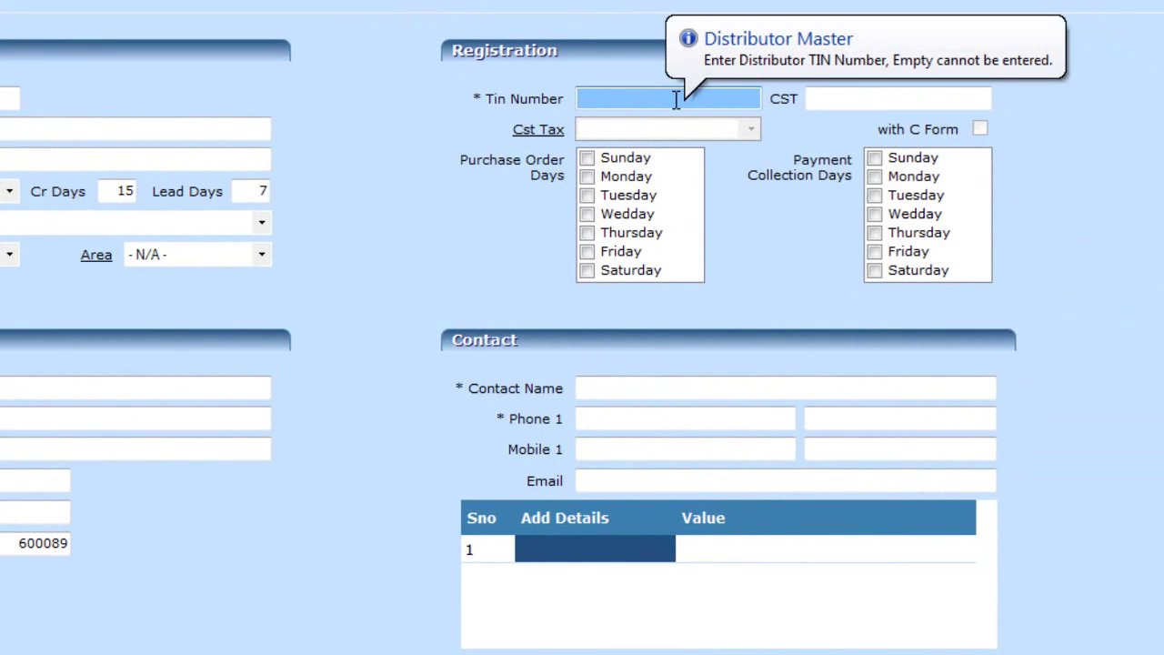
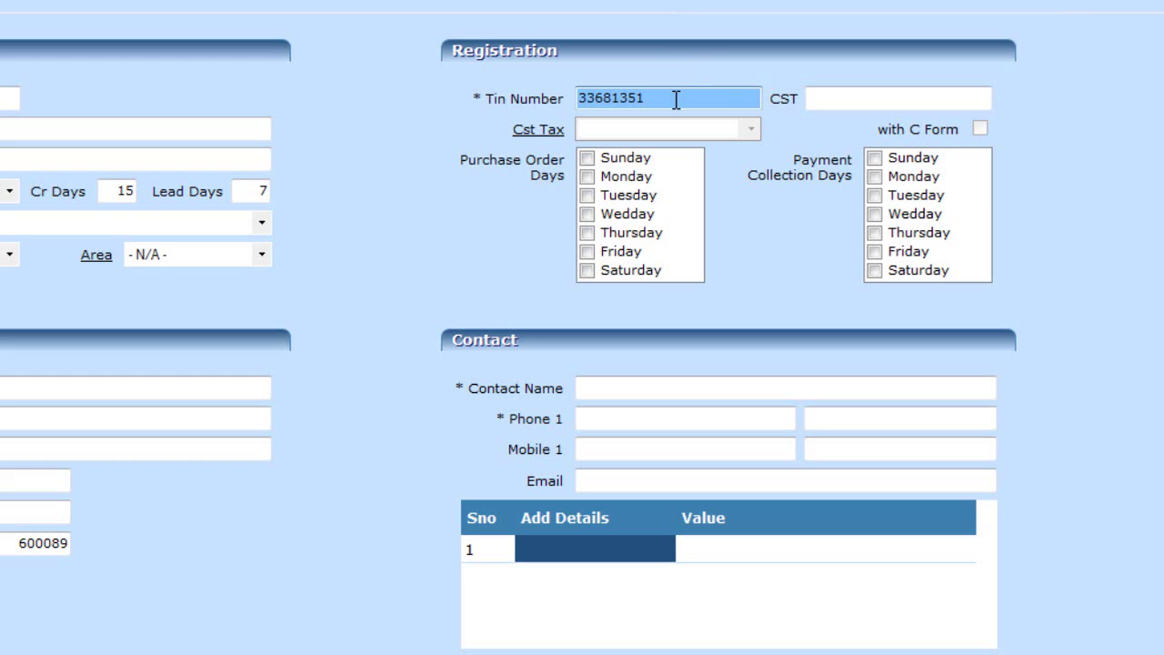
Enter the distributor's TIN number, leaving CST empty and Purchase Type on Local
{"action": "left_click", "coordinate": [888, 93]}
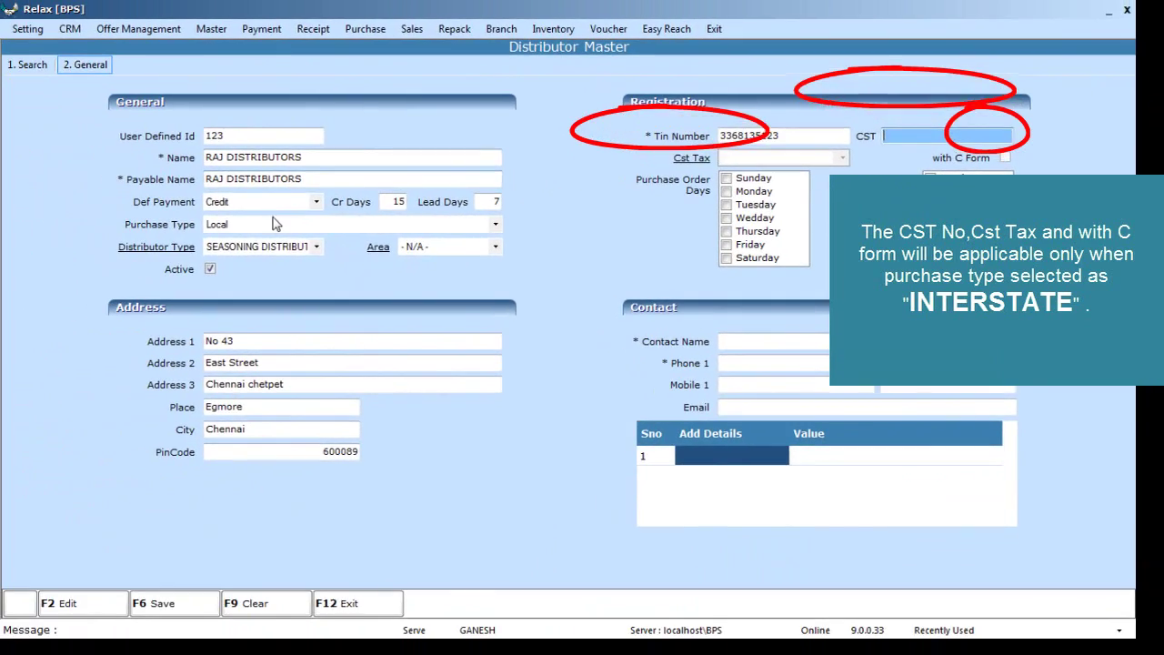
{"action": "left_click", "coordinate": [128, 223]}
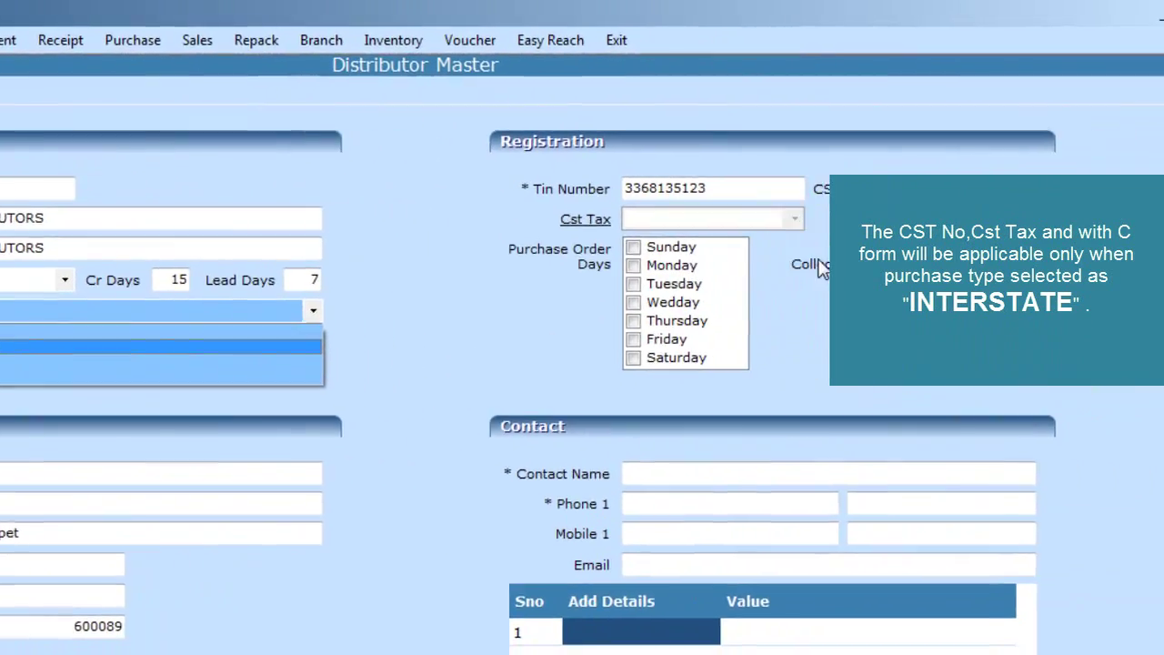
{"action": "left_click", "coordinate": [1135, 197]}
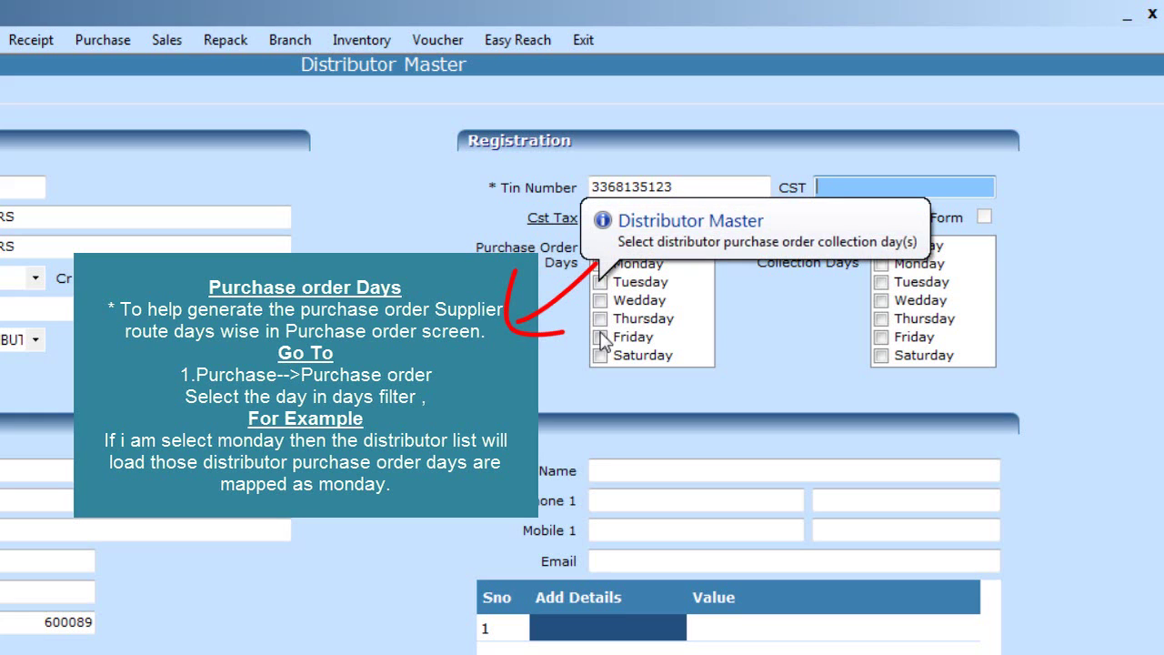
Tick Thursday as purchase order day and Wednesday as payment collection day
{"action": "left_click", "coordinate": [602, 320]}
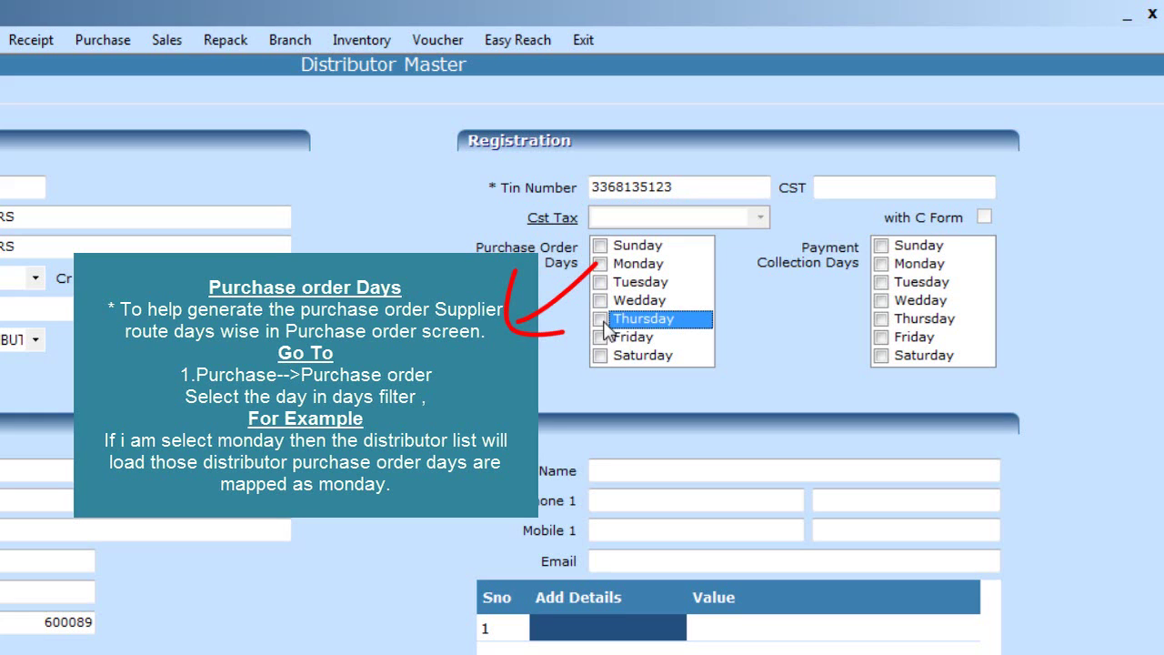
{"action": "left_click", "coordinate": [881, 303]}
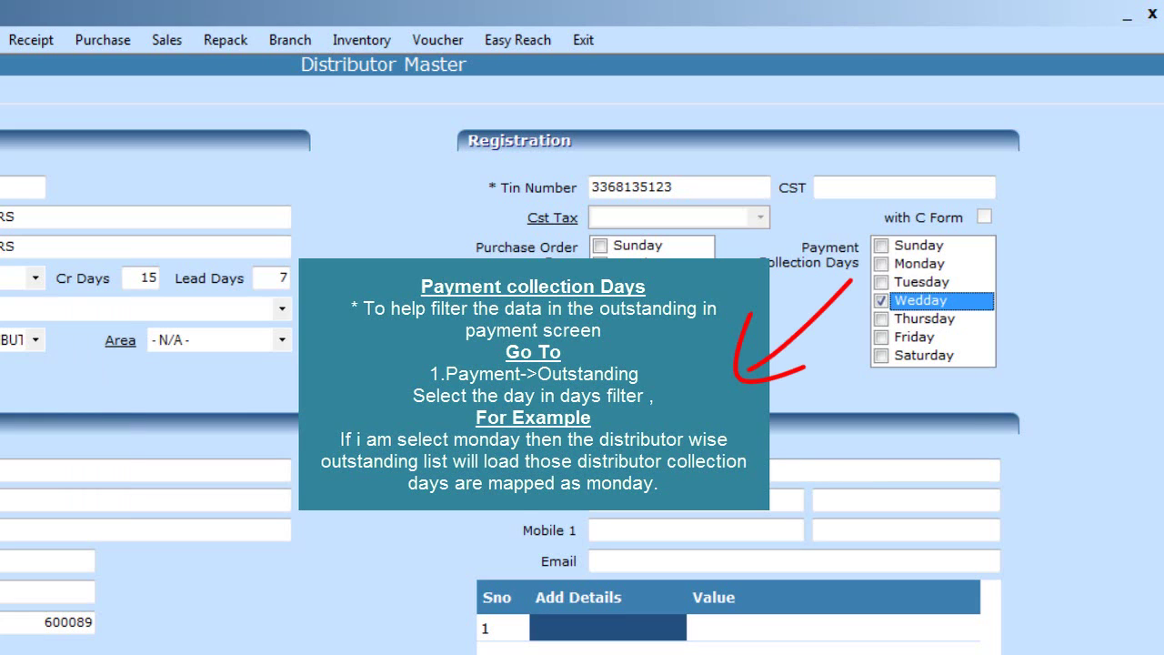
{"action": "left_click", "coordinate": [885, 470]}
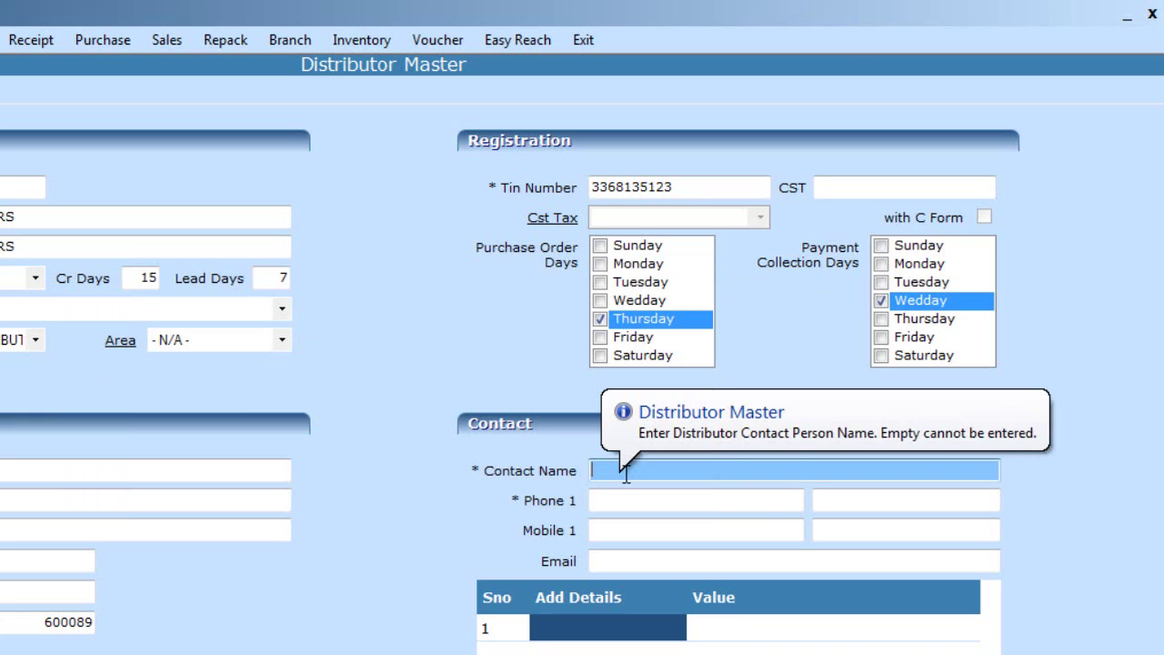
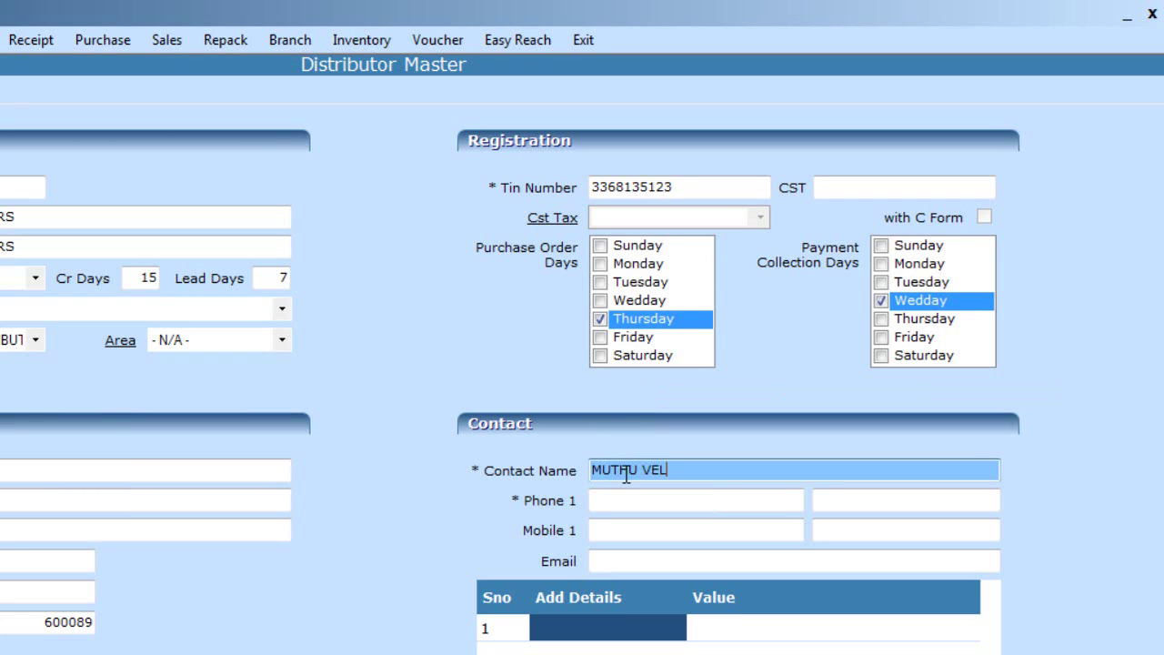
Enter the contact person's name and landline phone number
{"action": "key", "text": "Tab"}
{"action": "type", "text": "2474"}
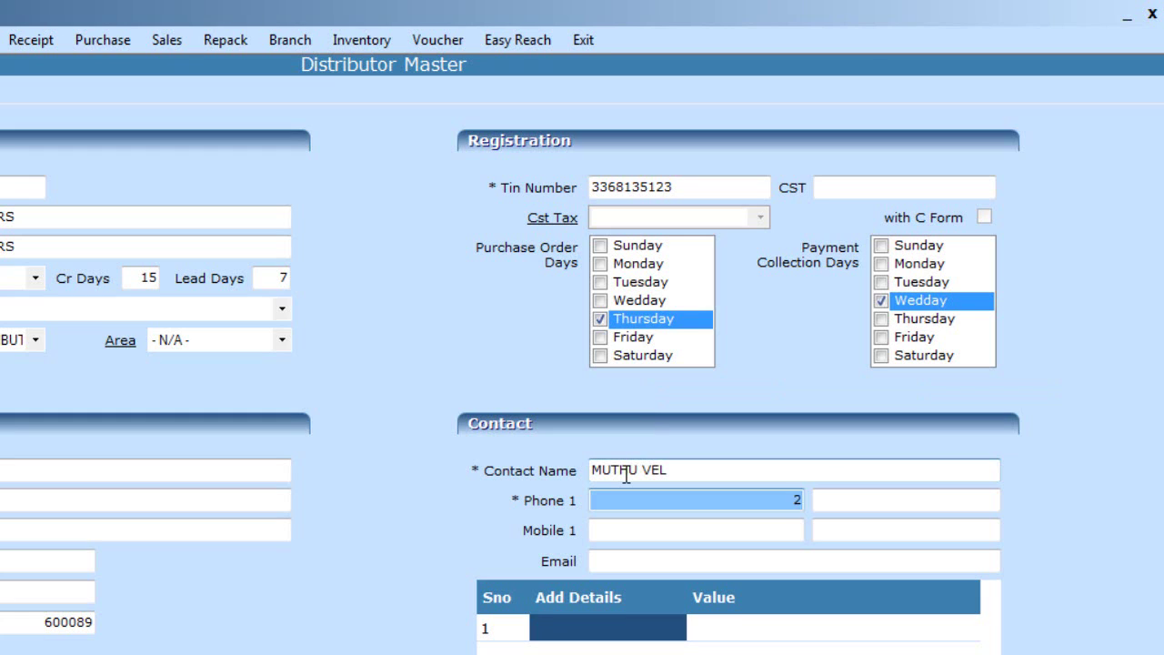
{"action": "type", "text": "598"}
{"action": "key", "text": "Tab"}
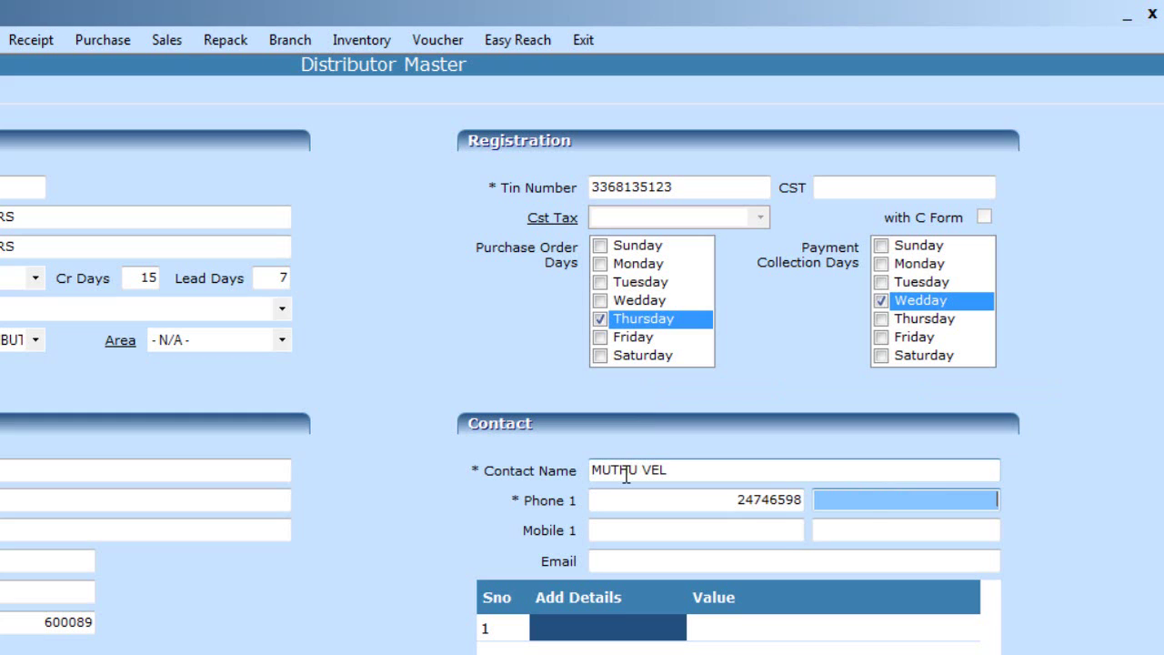
Add the contact's mobile number and e-mail address
{"action": "left_click", "coordinate": [718, 531]}
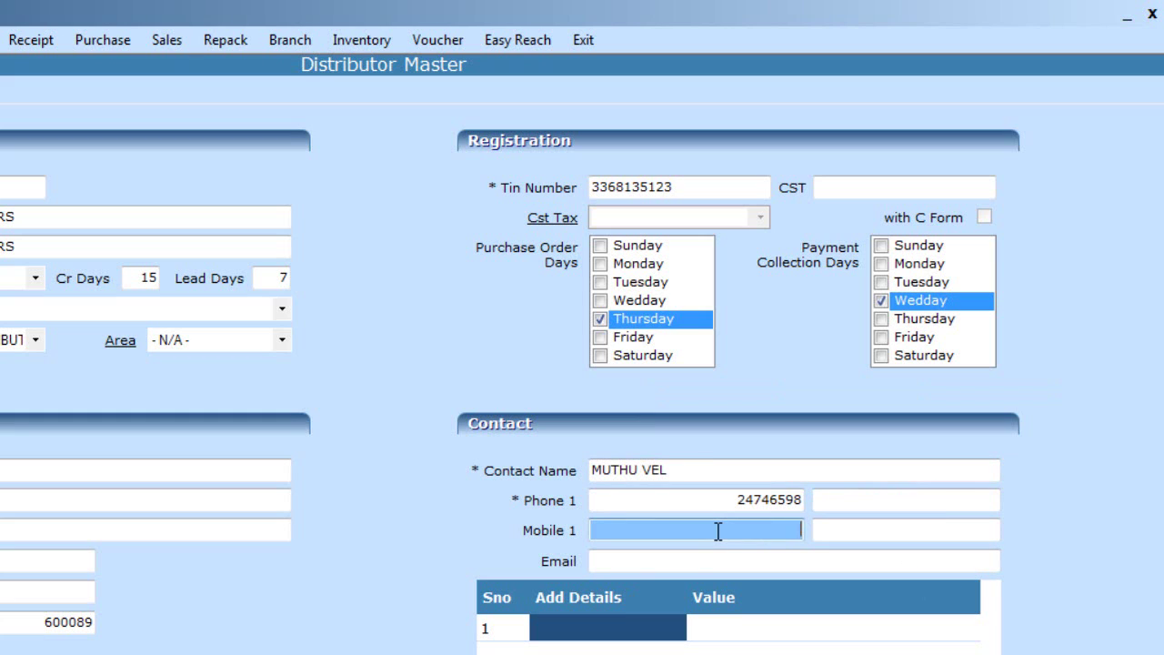
{"action": "type", "text": "987"}
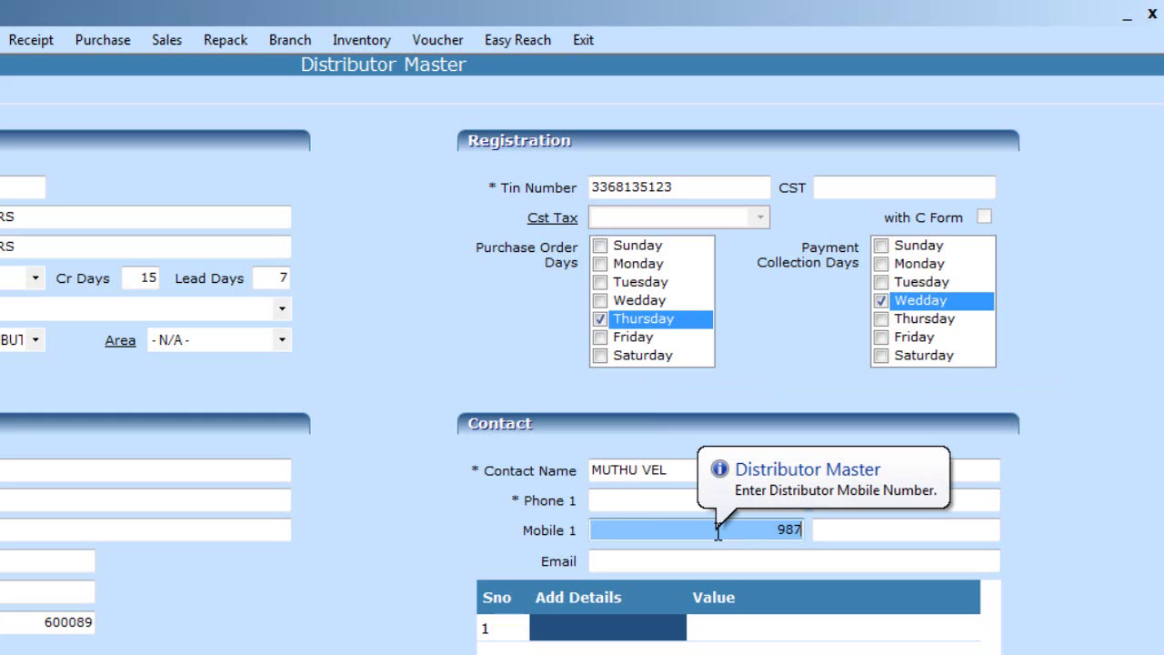
{"action": "type", "text": "6543210"}
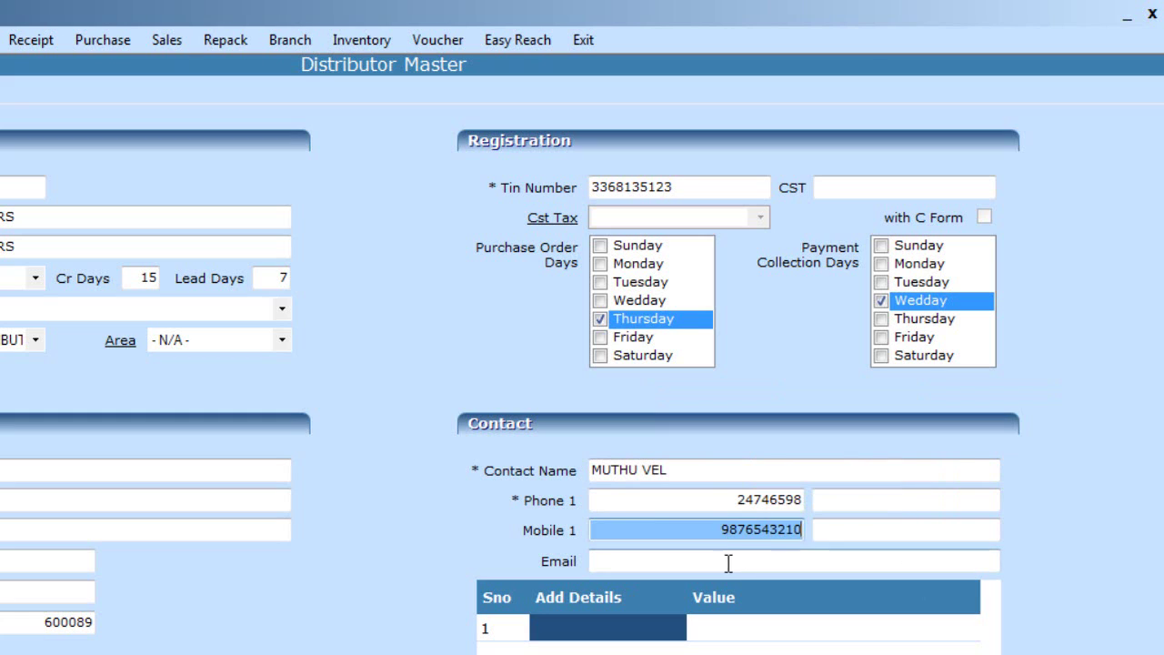
{"action": "left_click", "coordinate": [717, 561]}
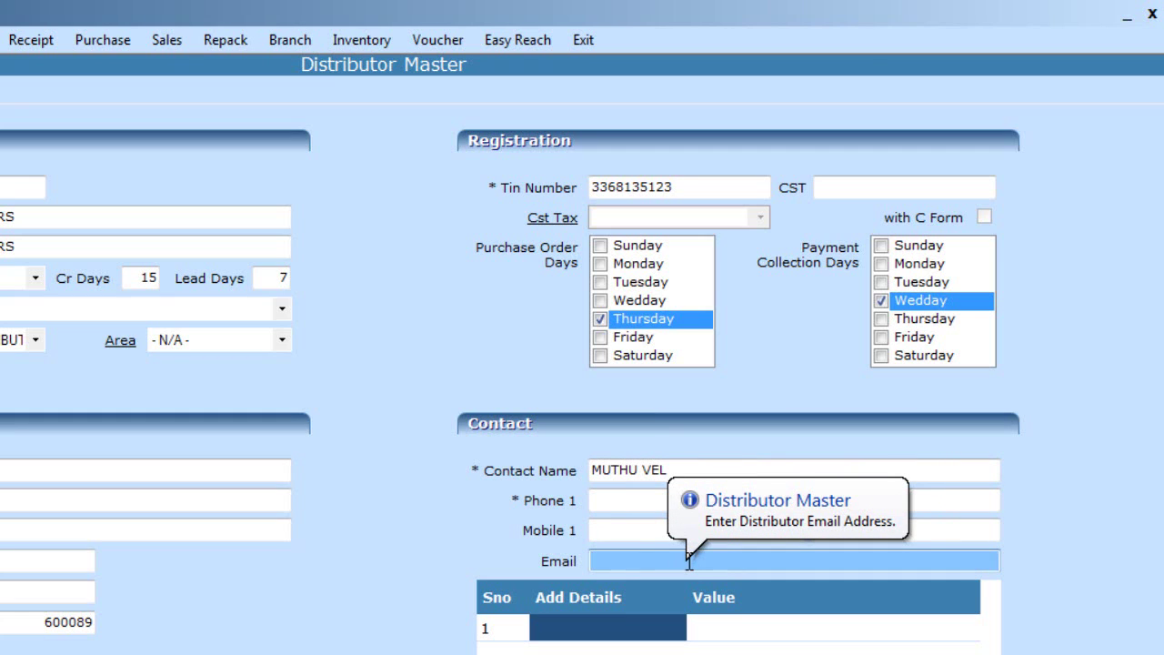
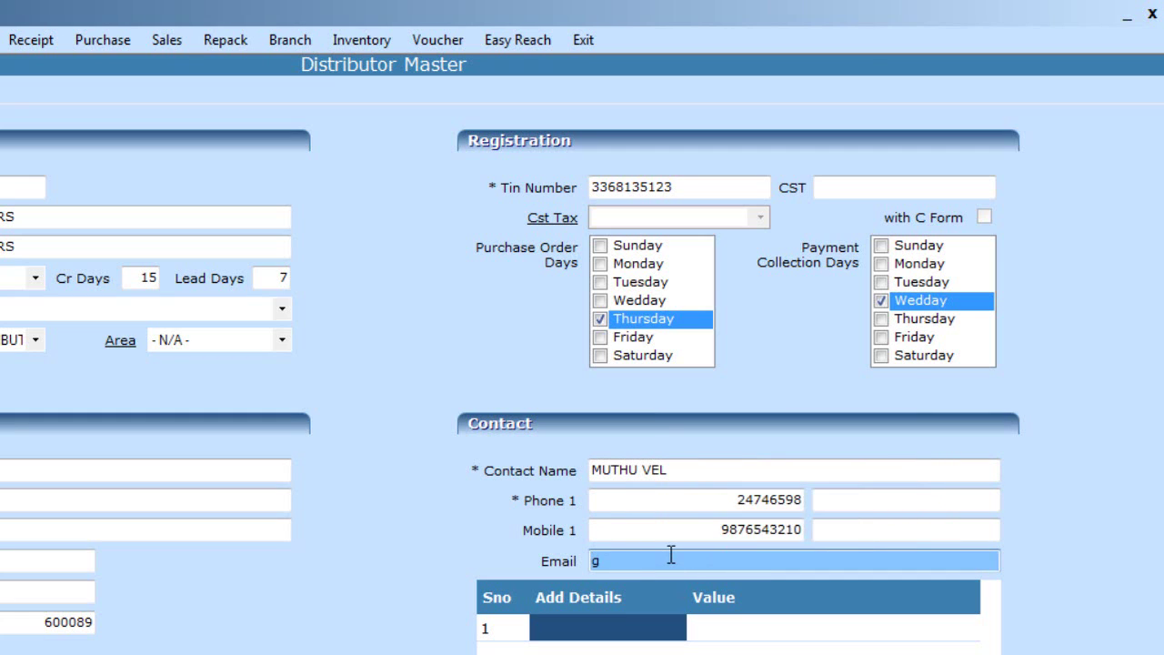
{"action": "key", "text": "BackSpace"}
Save the RAJ DISTRIBUTORS record with F6 Save, clearing the form
{"action": "left_click", "coordinate": [583, 628]}
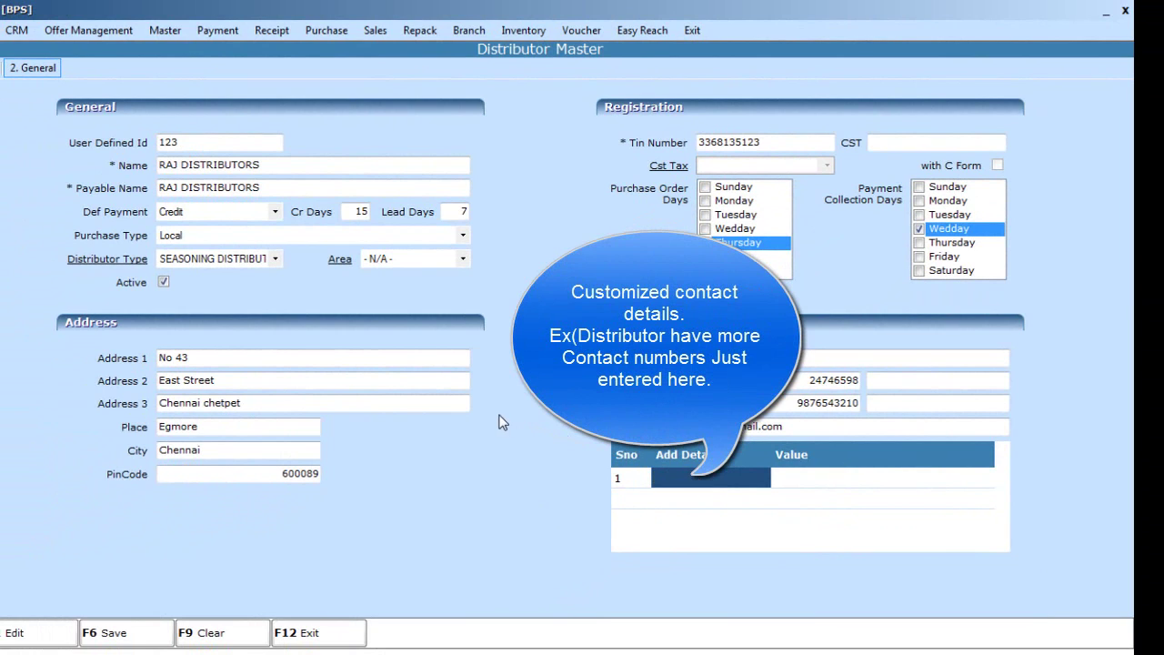
{"action": "left_click", "coordinate": [116, 636]}
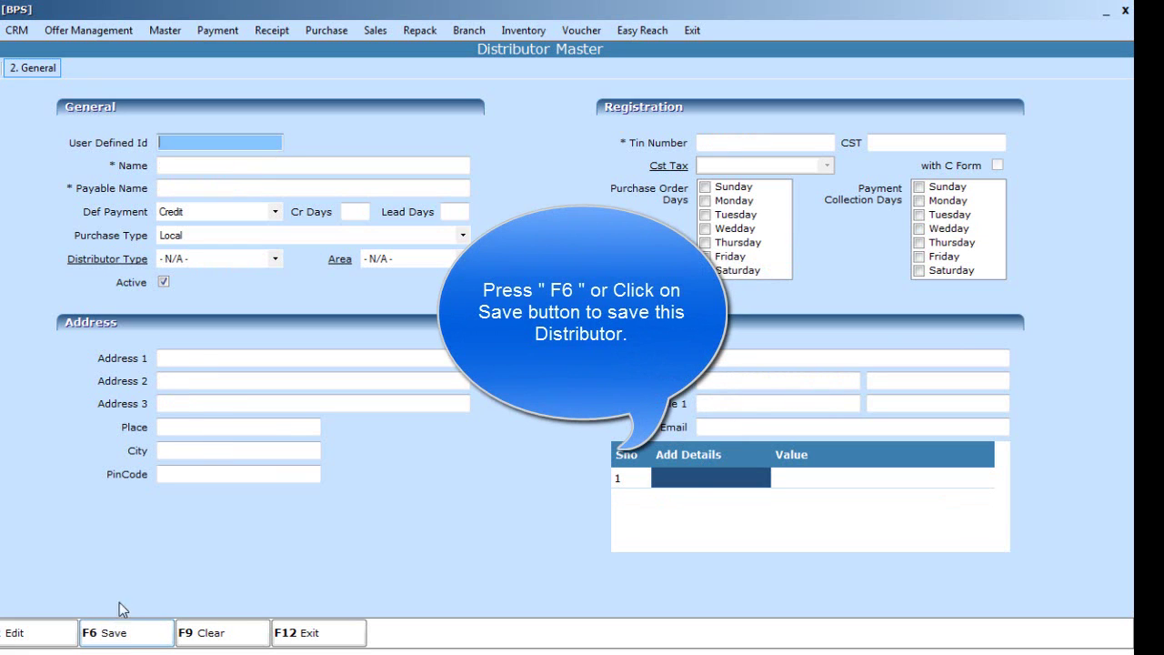